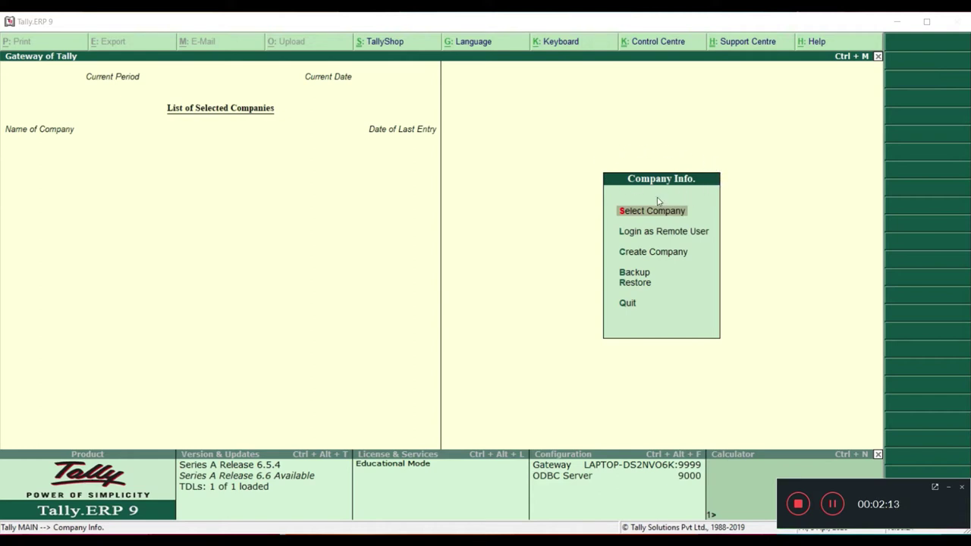
{"action": "left_click", "coordinate": [714, 199]}
{"action": "key", "text": "Down"}
{"action": "key", "text": "Up"}
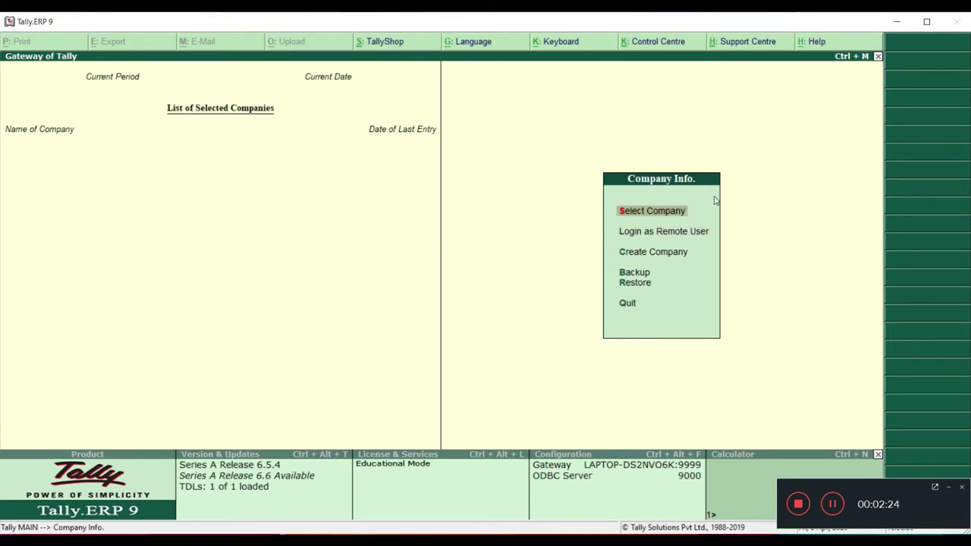
{"action": "key", "text": "Down"}
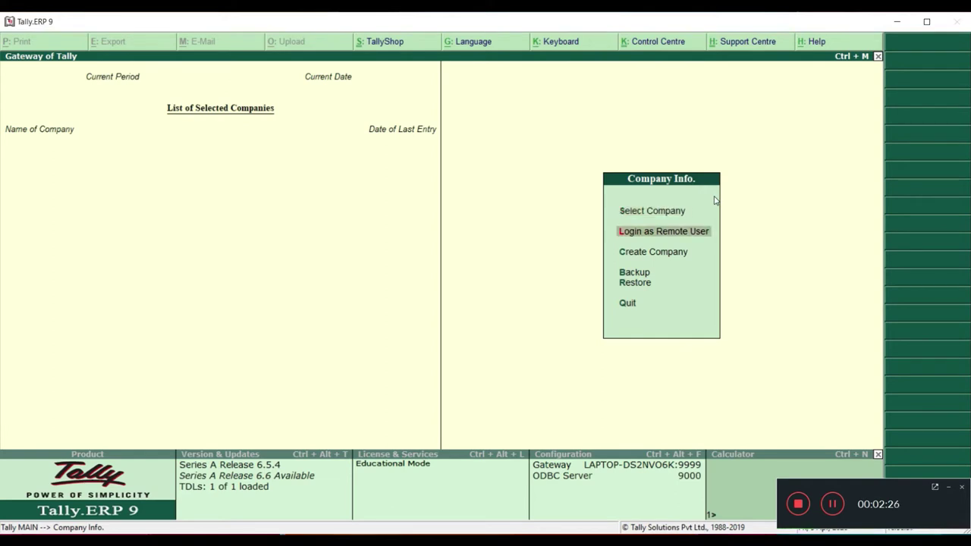
{"action": "key", "text": "Down"}
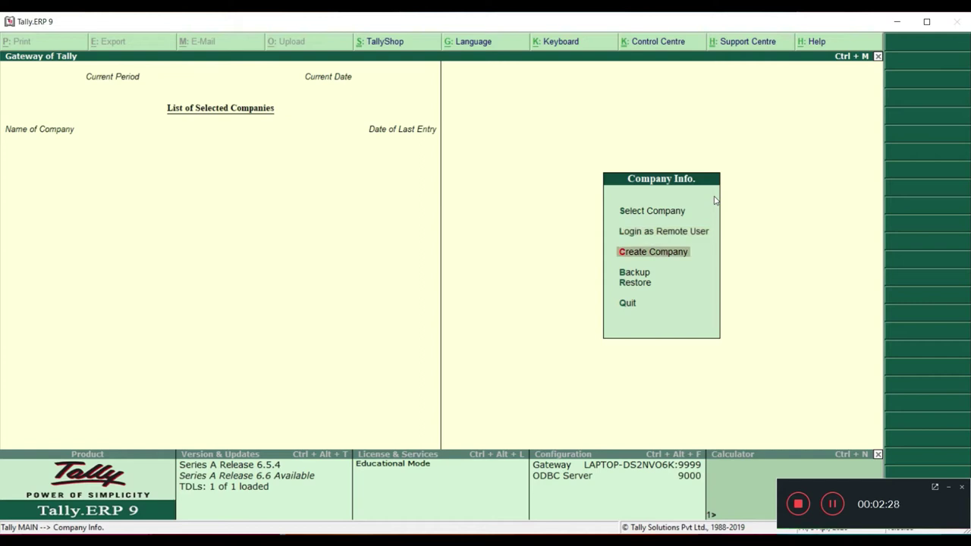
{"action": "key", "text": "Down"}
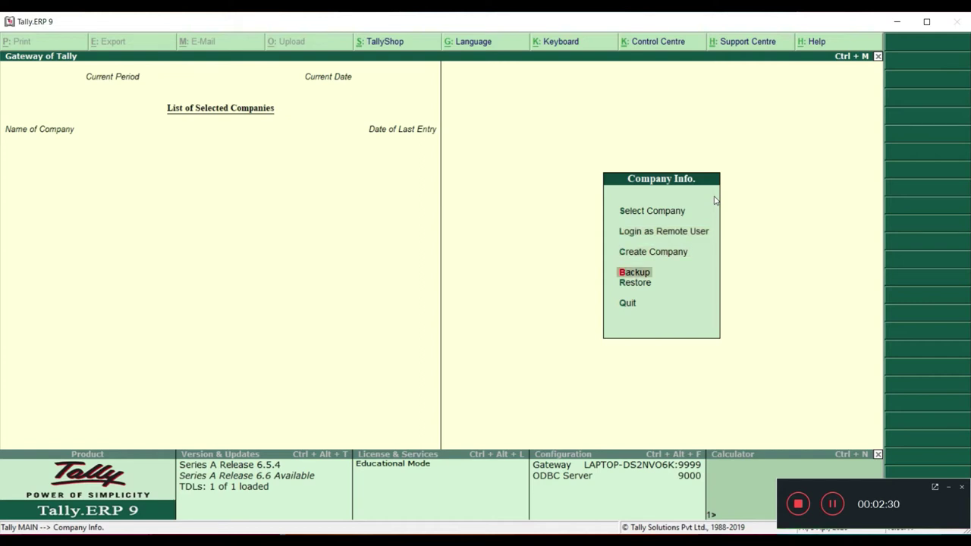
{"action": "key", "text": "Down"}
{"action": "key", "text": "Down"}
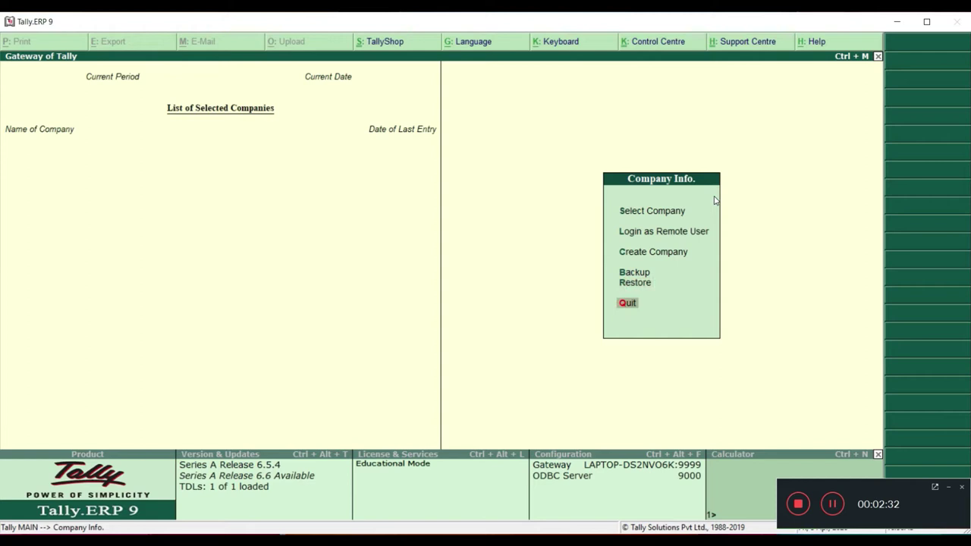
{"action": "key", "text": "Up"}
{"action": "key", "text": "Up"}
{"action": "key", "text": "Up"}
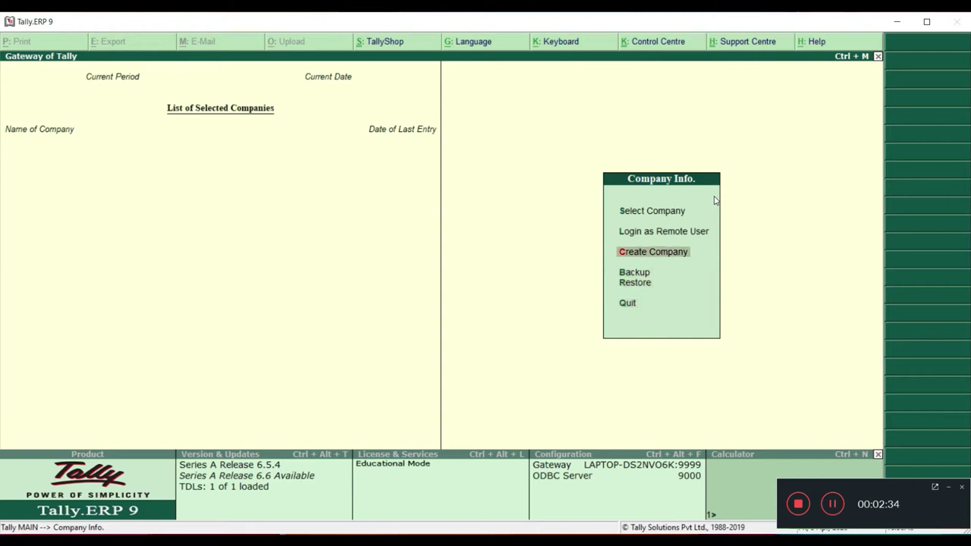
{"action": "key", "text": "Up"}
{"action": "key", "text": "Up"}
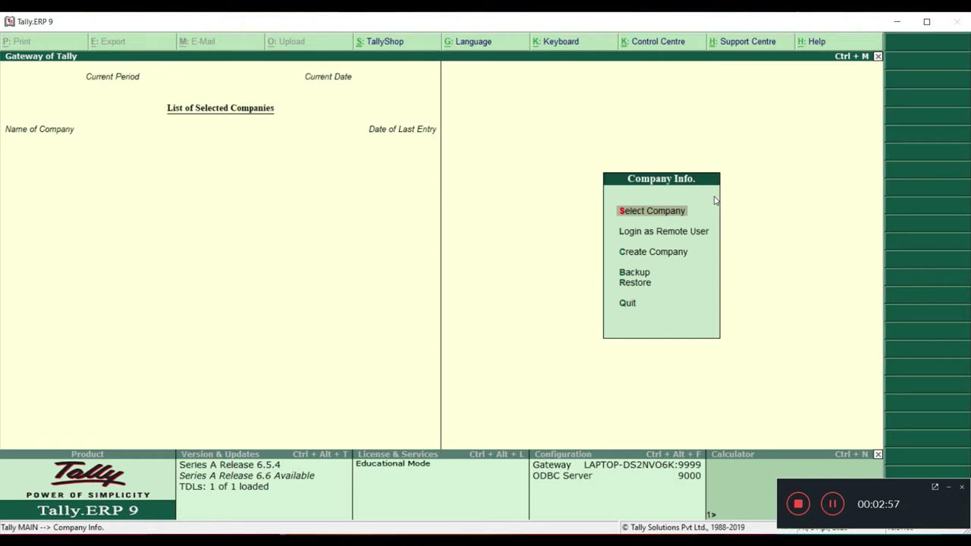
{"action": "key", "text": "Down"}
{"action": "key", "text": "Down"}
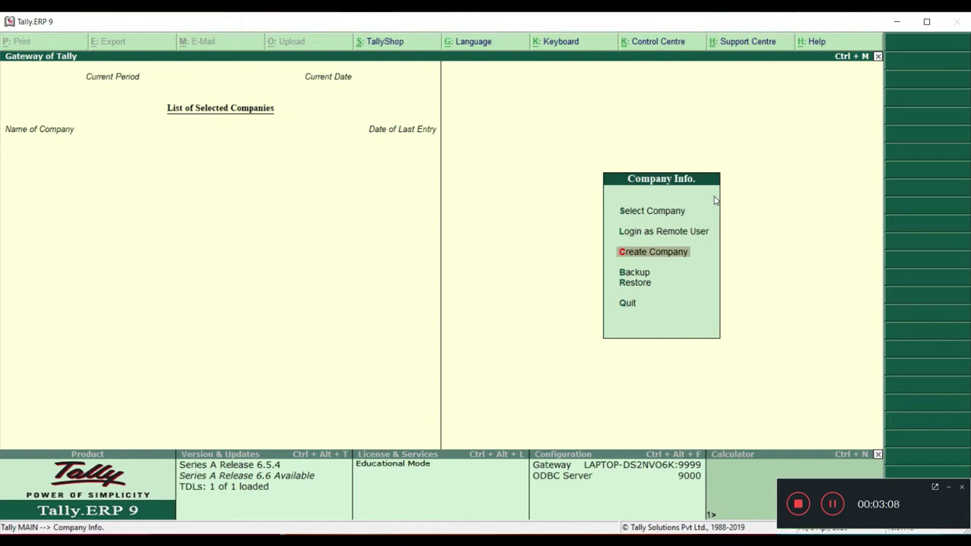
{"action": "key", "text": "Up"}
{"action": "key", "text": "Up"}
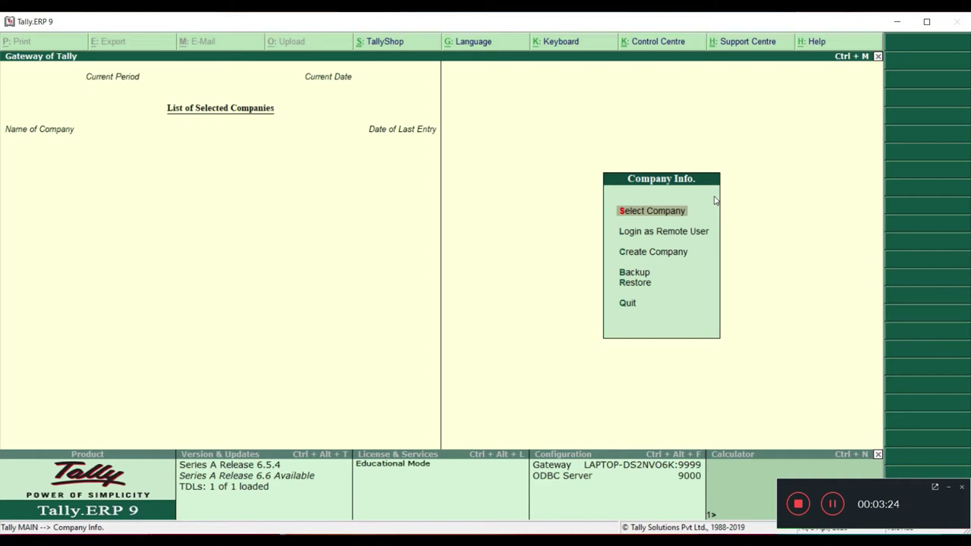
{"action": "key", "text": "Down"}
{"action": "key", "text": "Up"}
{"action": "key", "text": "Down"}
{"action": "key", "text": "Down"}
{"action": "key", "text": "Up"}
{"action": "key", "text": "Up"}
{"action": "key", "text": "Down"}
{"action": "key", "text": "Down"}
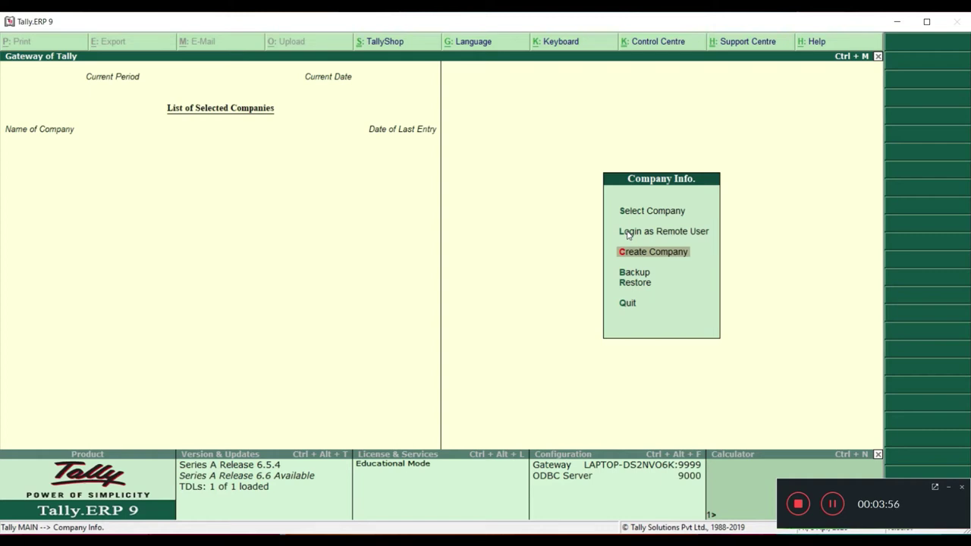
{"action": "key", "text": "Up"}
{"action": "key", "text": "Up"}
{"action": "key", "text": "Down"}
{"action": "key", "text": "Down"}
{"action": "key", "text": "Down"}
{"action": "key", "text": "Up"}
{"action": "key", "text": "Up"}
{"action": "key", "text": "Up"}
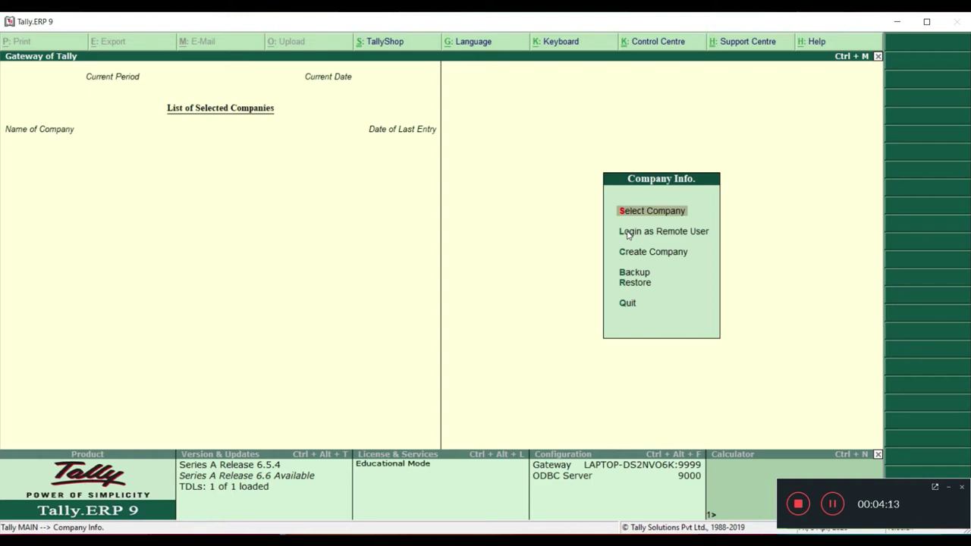
{"action": "key", "text": "c"}
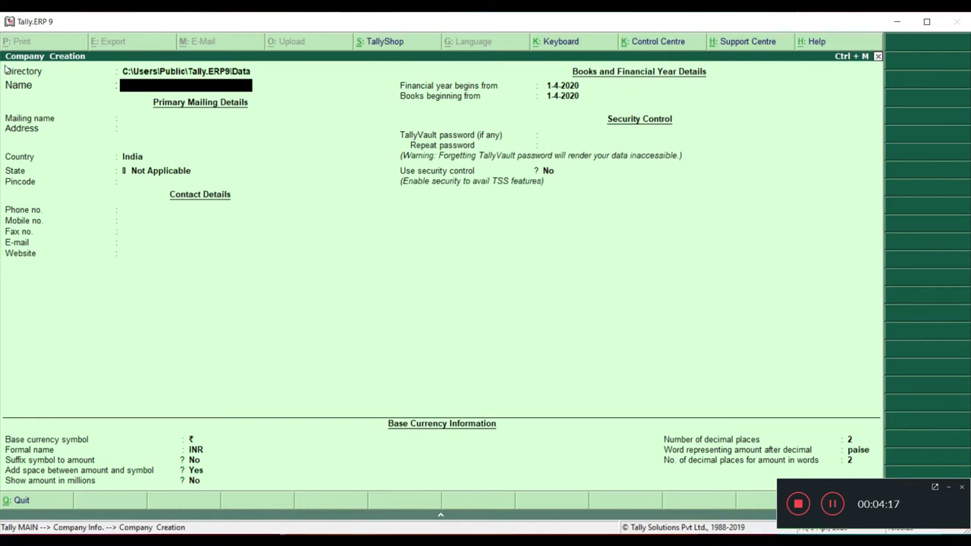
{"action": "key", "text": "Escape"}
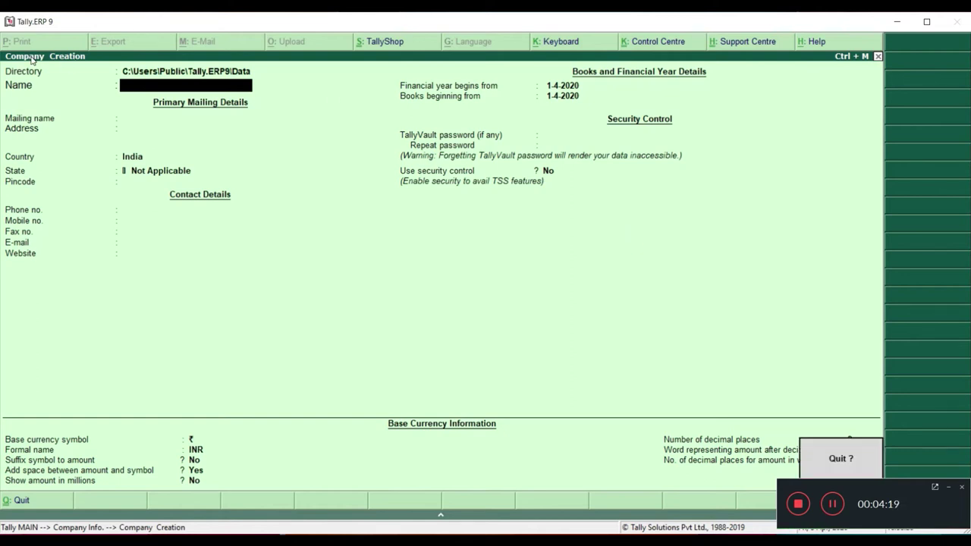
{"action": "key", "text": "Return"}
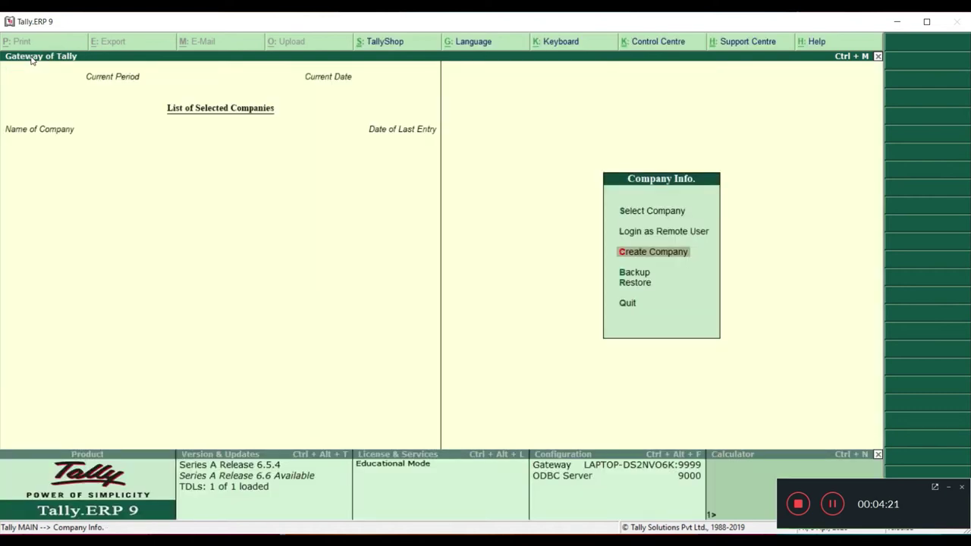
- Open the form for creating a new company
{"action": "key", "text": "Up"}
{"action": "key", "text": "Up"}
{"action": "key", "text": "Down"}
{"action": "key", "text": "Up"}
{"action": "key", "text": "Down"}
{"action": "key", "text": "Down"}
{"action": "key", "text": "Return"}
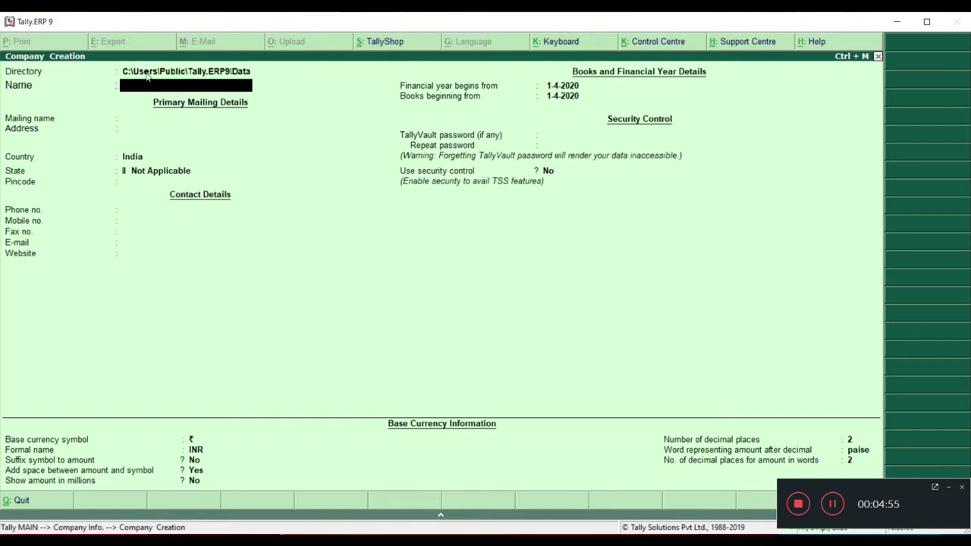
- Keep the default data directory and name the new company HDL Lectures Ltd
{"action": "left_click", "coordinate": [221, 73]}
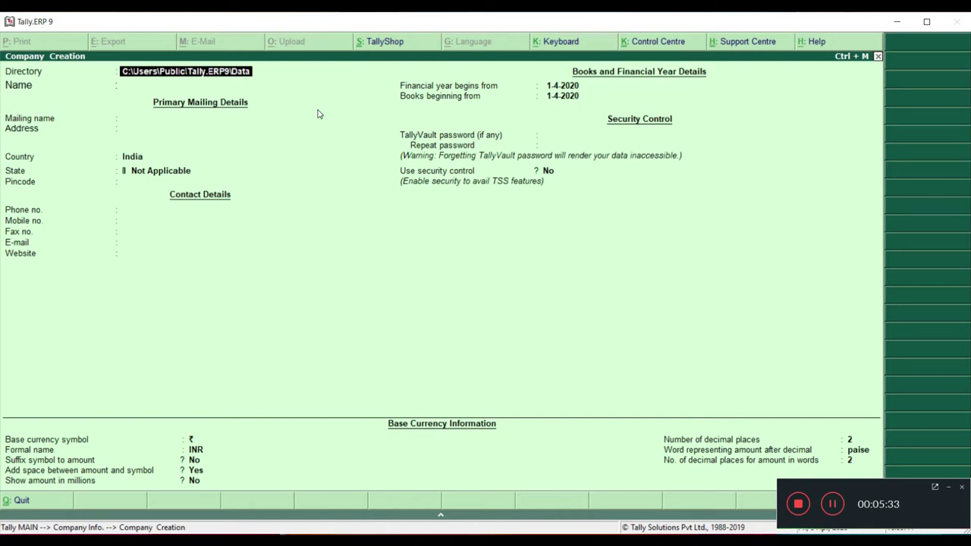
{"action": "key", "text": "Return"}
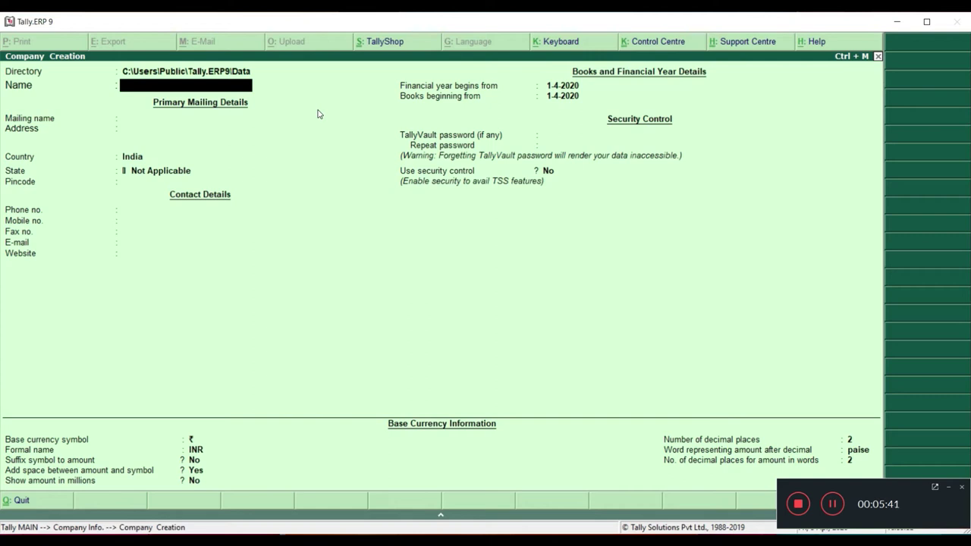
{"action": "type", "text": "HDL Lectures Ltd."}
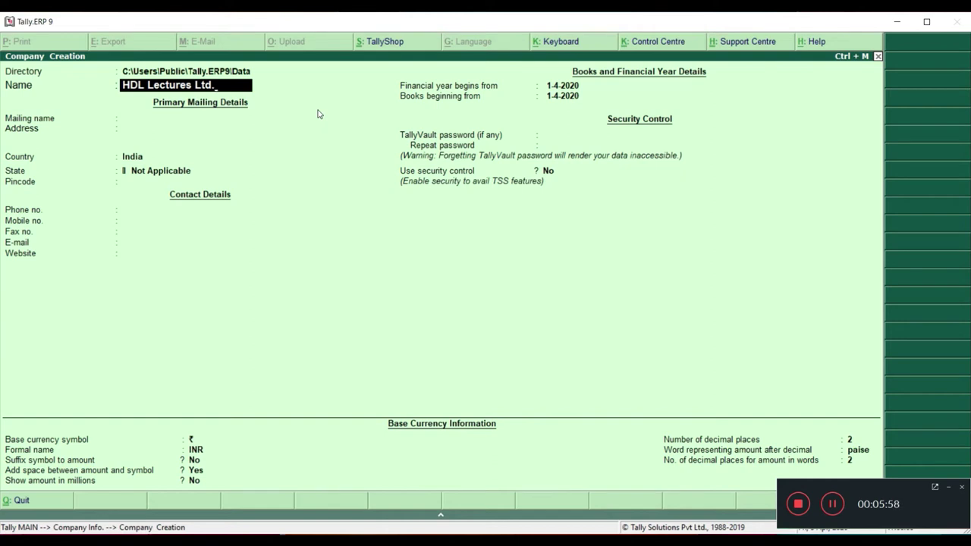
{"action": "key", "text": "Return"}
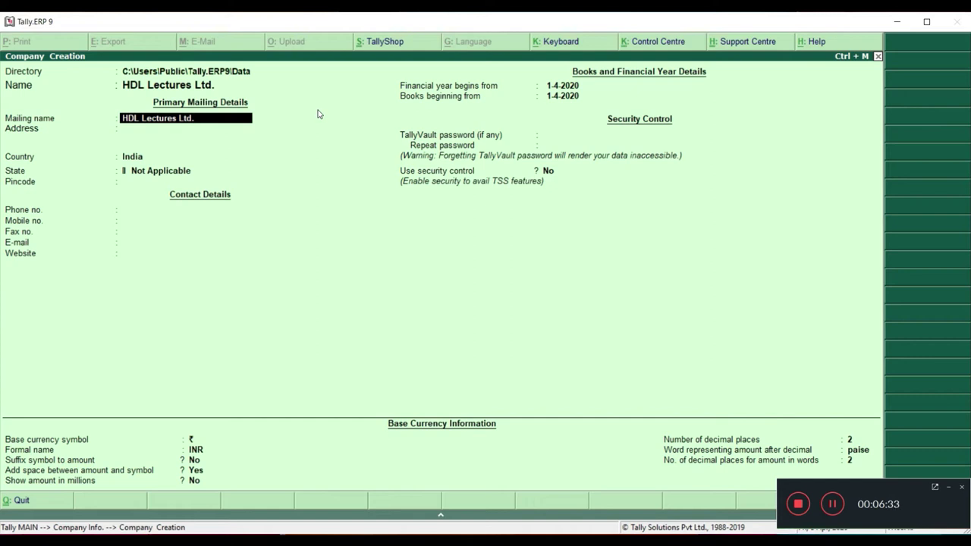
- Shorten the company's mailing name to HDL Lectures
{"action": "key", "text": "BackSpace"}
{"action": "key", "text": "BackSpace"}
{"action": "key", "text": "BackSpace"}
{"action": "key", "text": "BackSpace"}
{"action": "key", "text": "Return"}
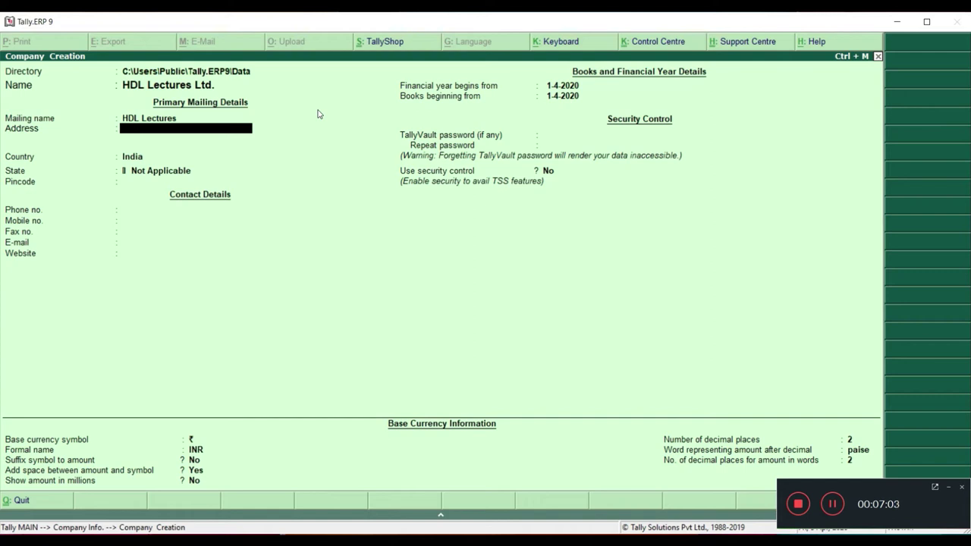
- Fill in the company's mailing address on two lines
{"action": "type", "text": "NOIDA"}
{"action": "key", "text": "Return"}
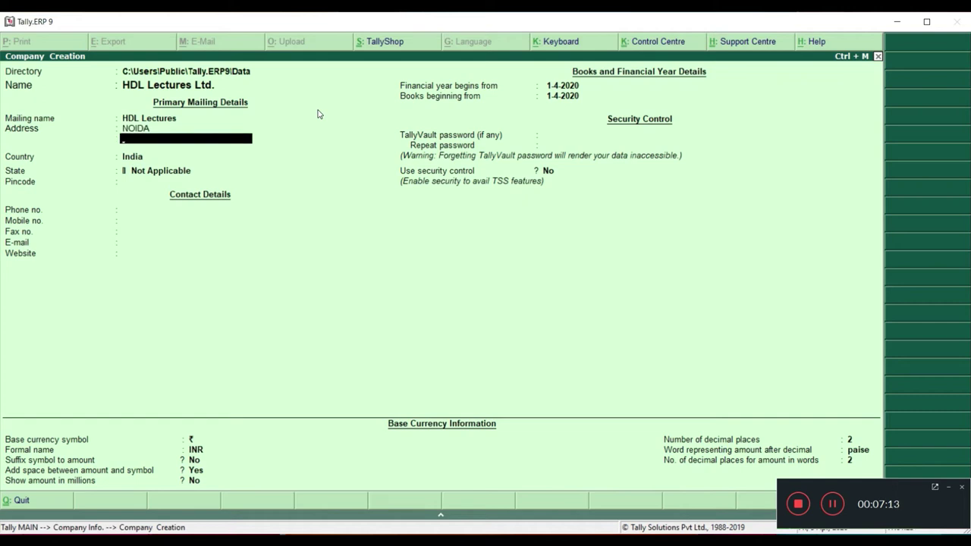
{"action": "type", "text": "NEW DELHI"}
{"action": "key", "text": "Return"}
{"action": "key", "text": "Return"}
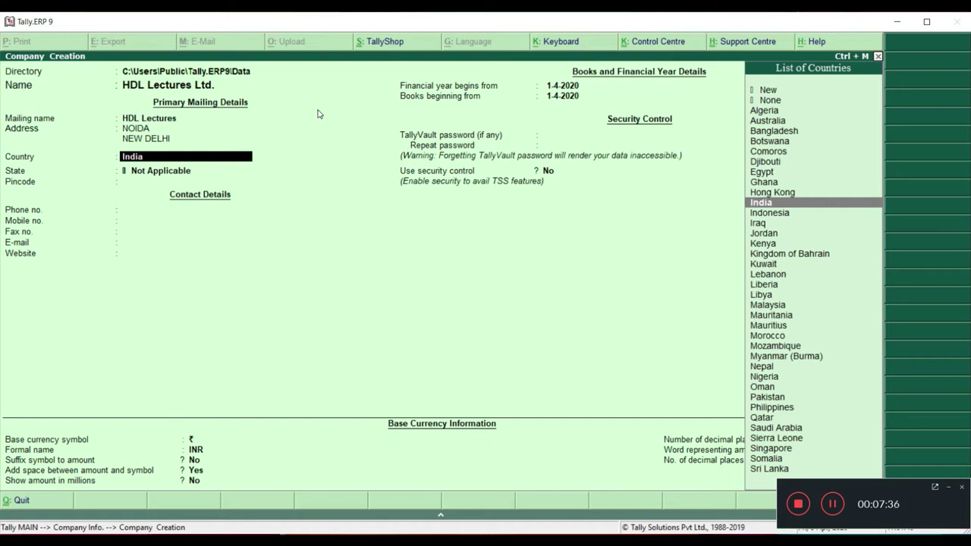
- Keep India as the country and choose Delhi as the state
{"action": "key", "text": "Return"}
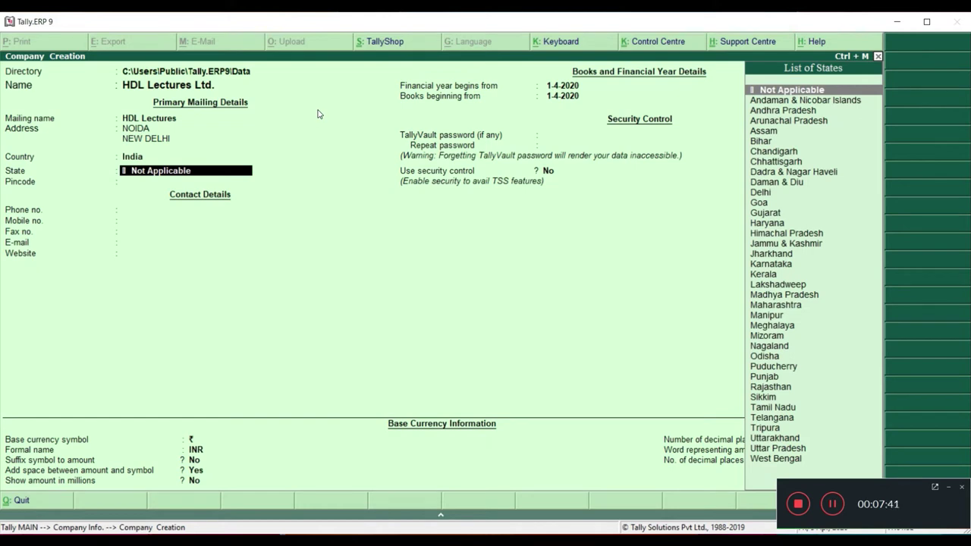
{"action": "type", "text": "N"}
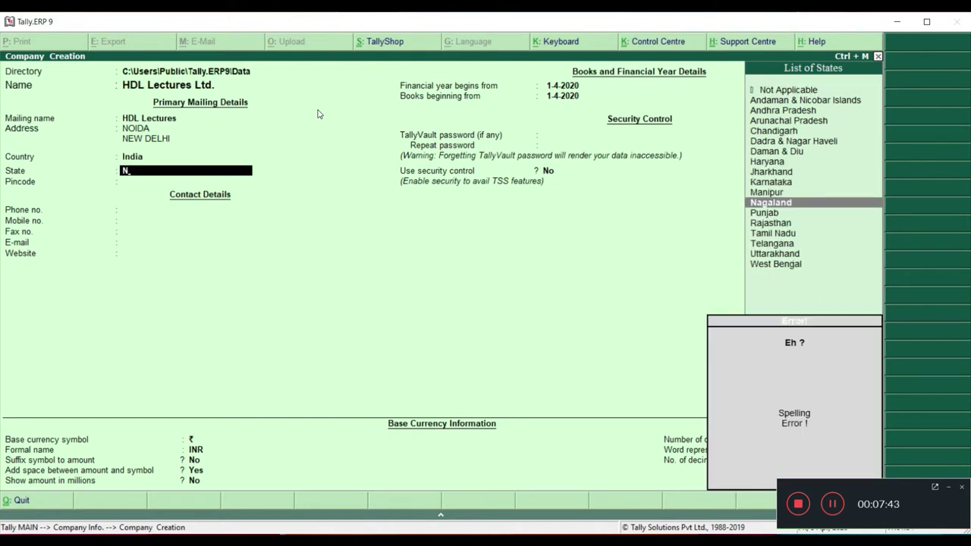
{"action": "key", "text": "BackSpace"}
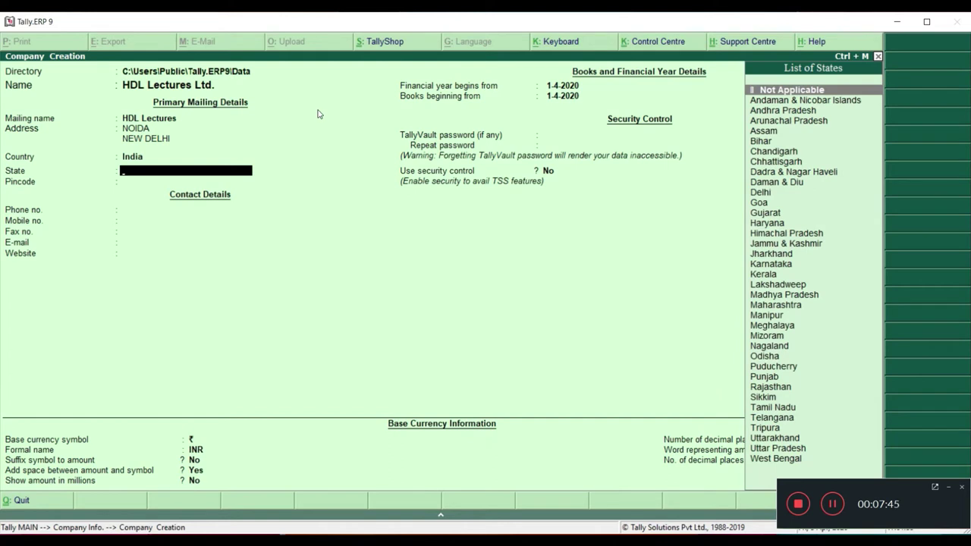
{"action": "type", "text": "de"}
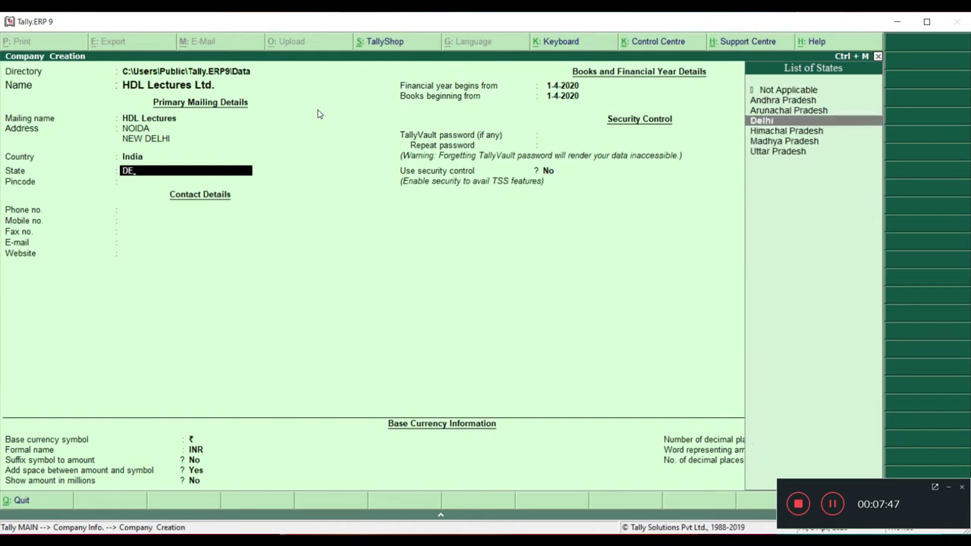
{"action": "key", "text": "Return"}
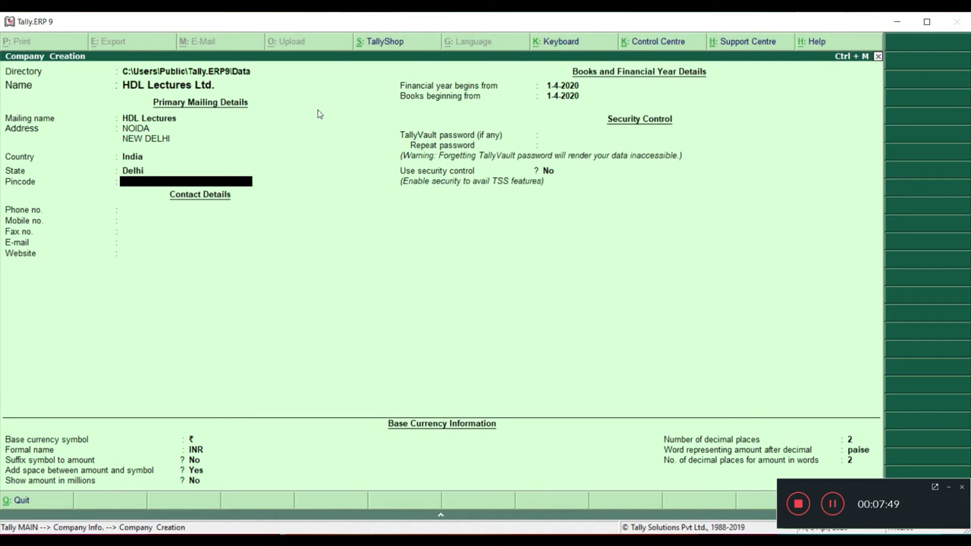
- Enter the company's six-digit postal pincode and leave all contact details blank
{"action": "type", "text": "1100011"}
{"action": "key", "text": "BackSpace"}
{"action": "key", "text": "Return"}
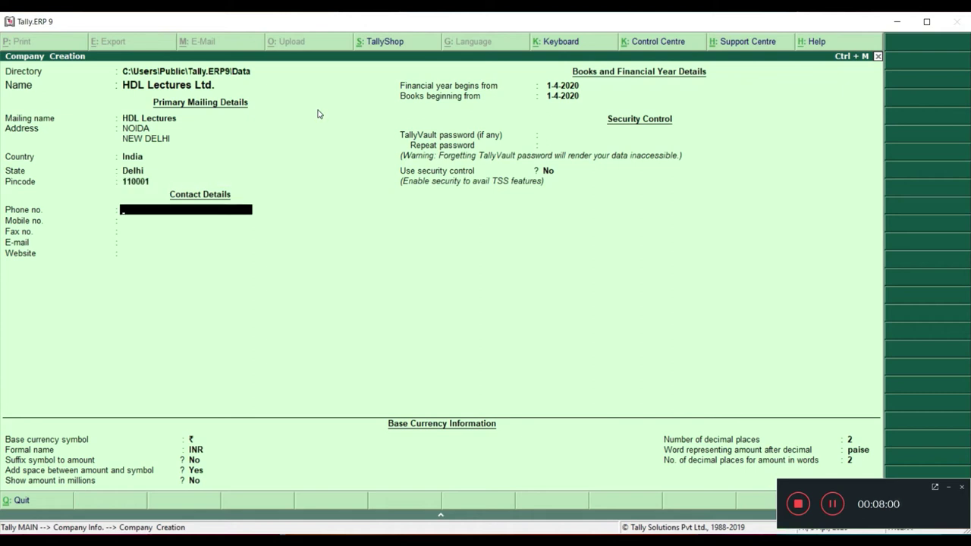
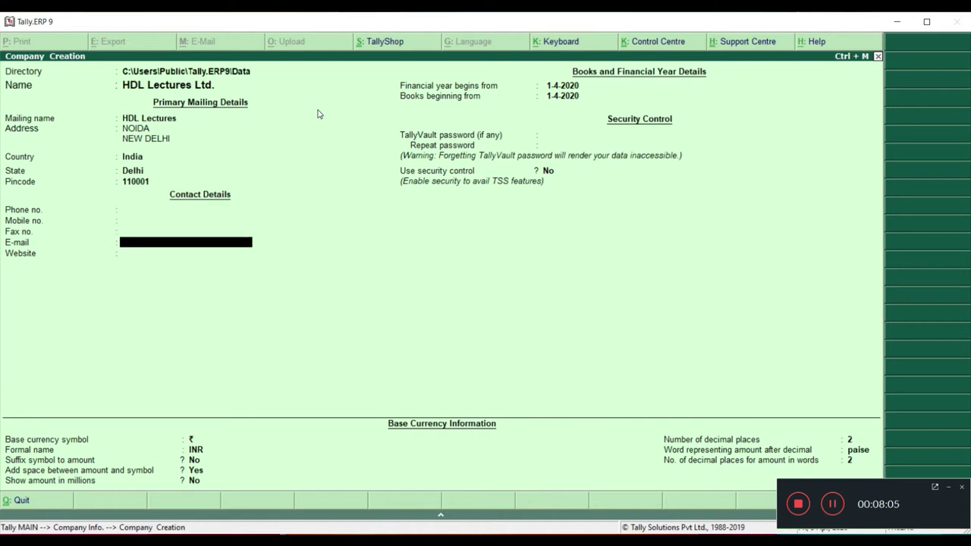
{"action": "key", "text": "Return"}
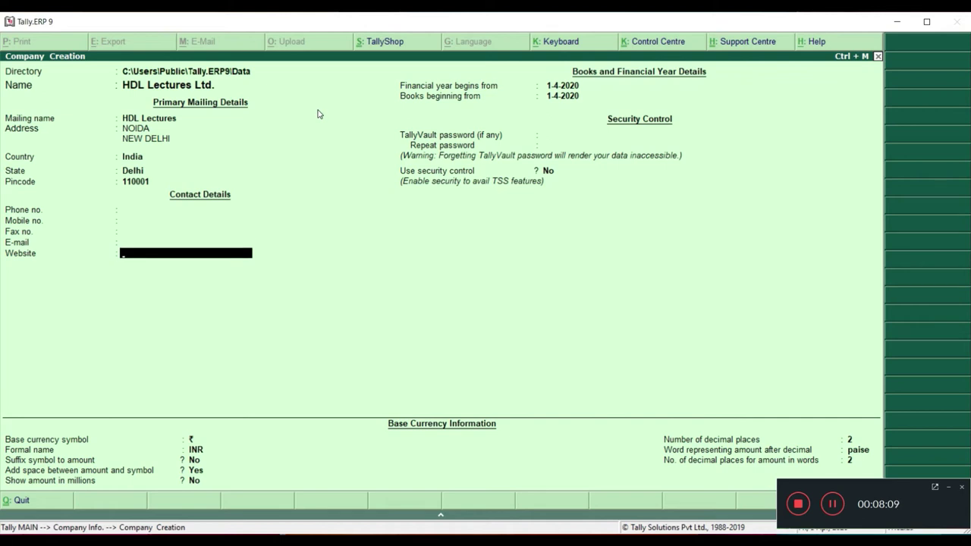
{"action": "key", "text": "Return"}
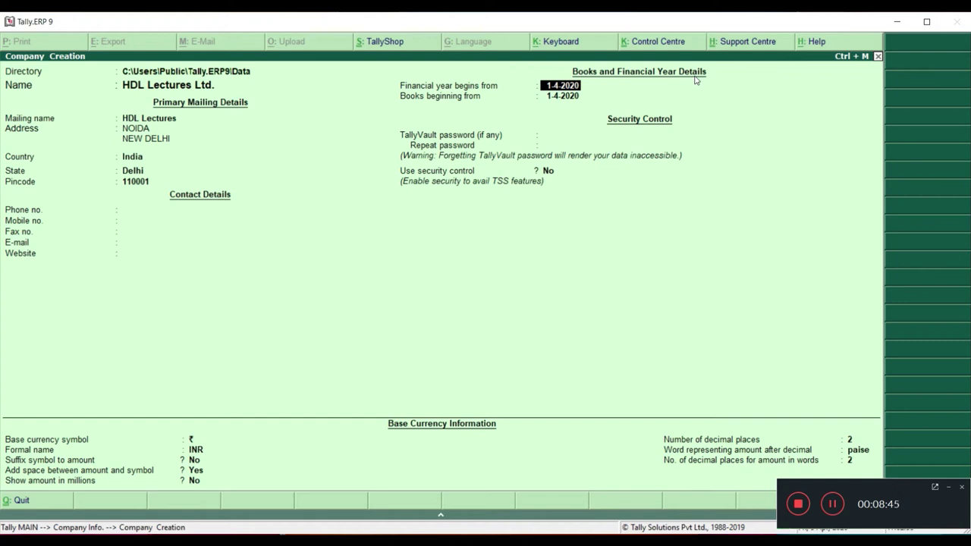
- Keep the financial year starting 1-4-2020 and set the books beginning date to 1-10-2020
{"action": "key", "text": "Return"}
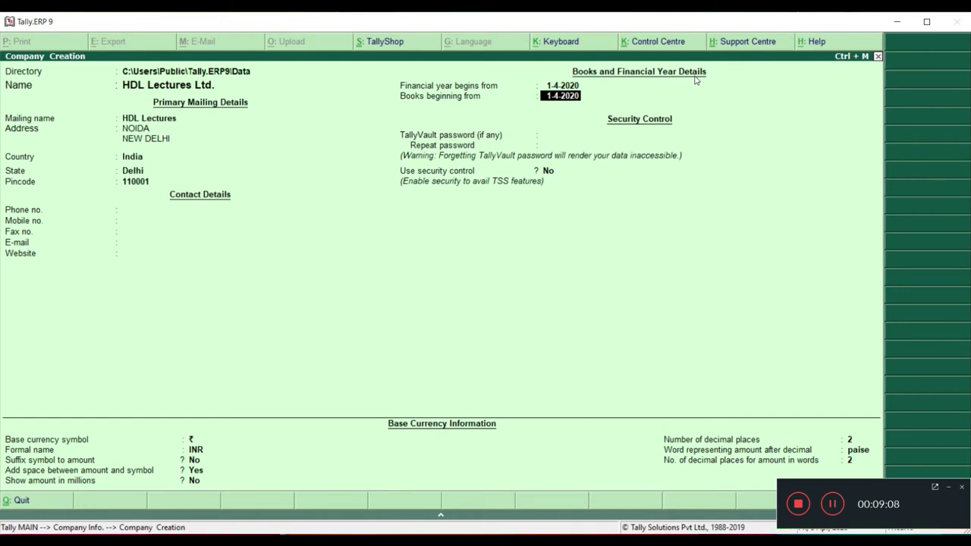
{"action": "key", "text": "BackSpace"}
{"action": "type", "text": "1.10.2020"}
{"action": "key", "text": "Return"}
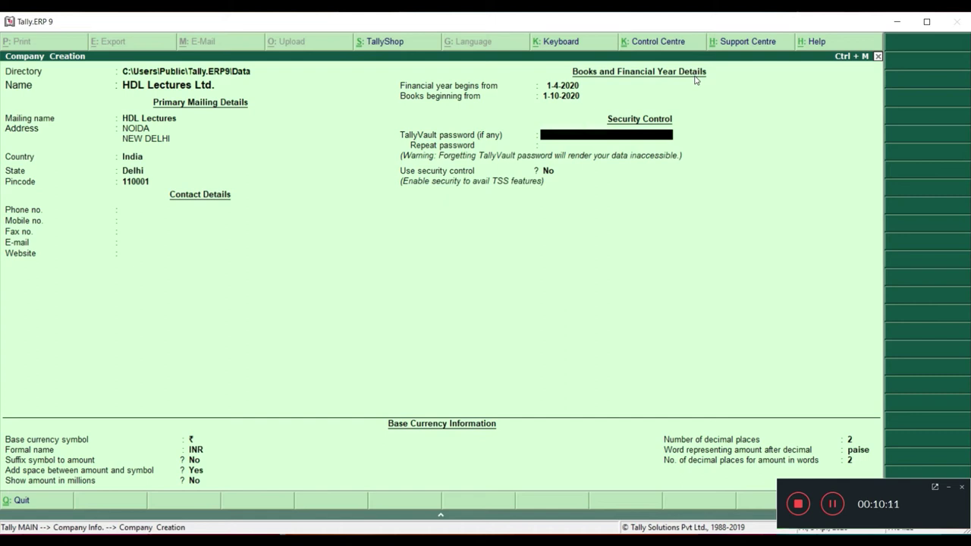
- Leave the TallyVault password blank and keep security control set to No
{"action": "key", "text": "Return"}
{"action": "key", "text": "Return"}
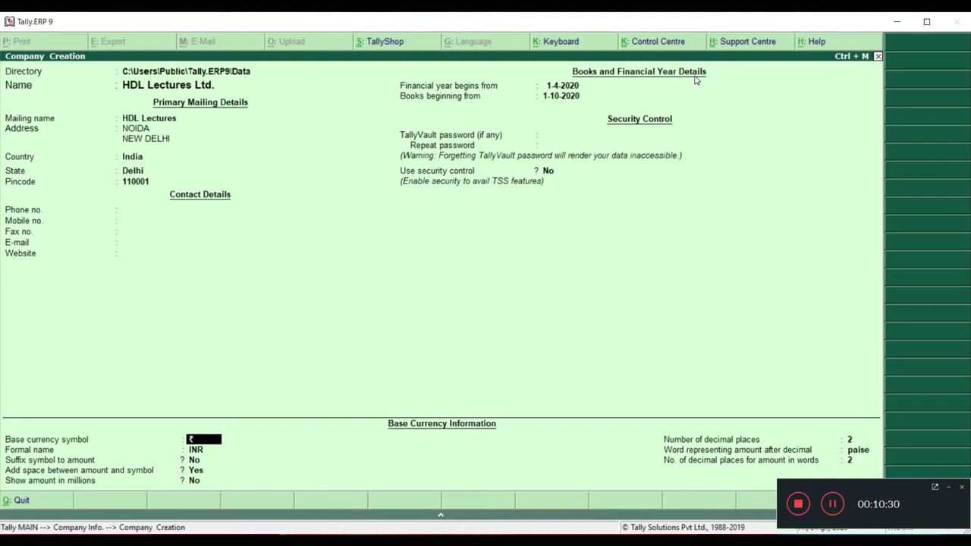
- Go back to the mailing details and change the company's country to UK
{"action": "key", "text": "BackSpace"}
{"action": "key", "text": "BackSpace"}
{"action": "key", "text": "BackSpace"}
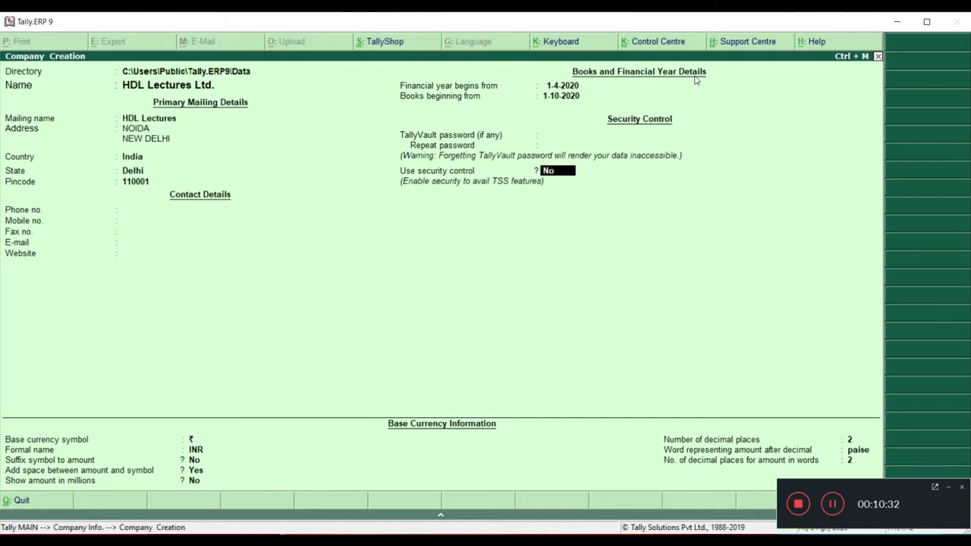
{"action": "key", "text": "BackSpace"}
{"action": "key", "text": "BackSpace"}
{"action": "key", "text": "BackSpace"}
{"action": "key", "text": "BackSpace"}
{"action": "key", "text": "BackSpace"}
{"action": "key", "text": "BackSpace"}
{"action": "key", "text": "BackSpace"}
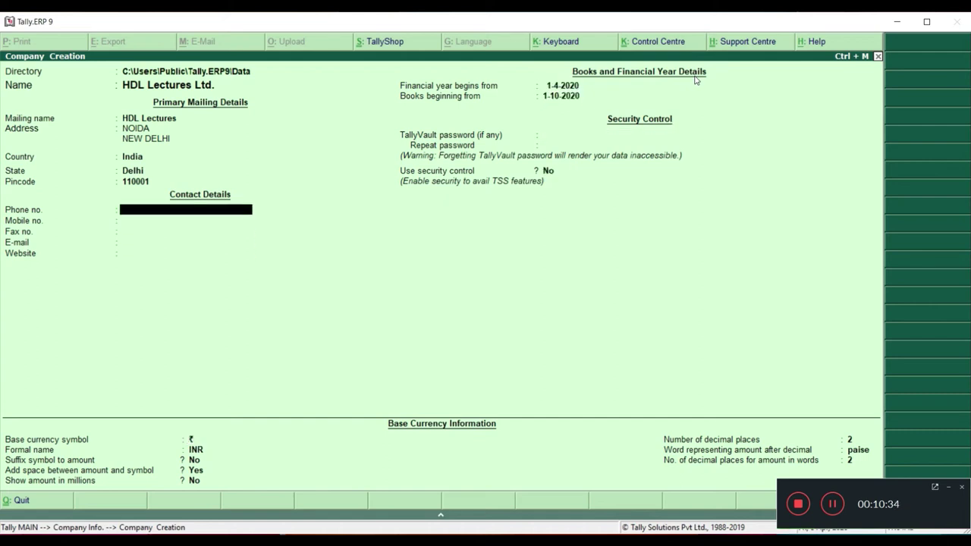
{"action": "key", "text": "BackSpace"}
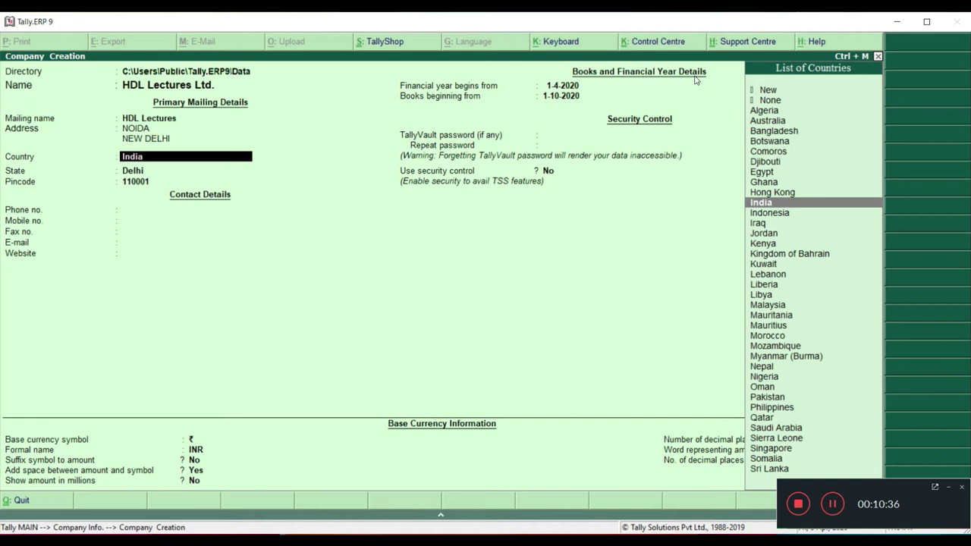
{"action": "type", "text": "UK"}
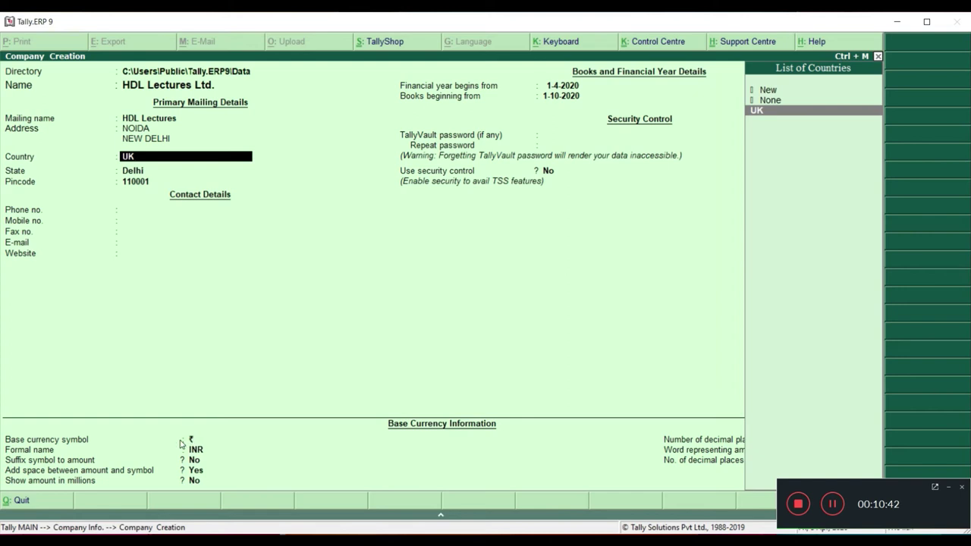
{"action": "key", "text": "Return"}
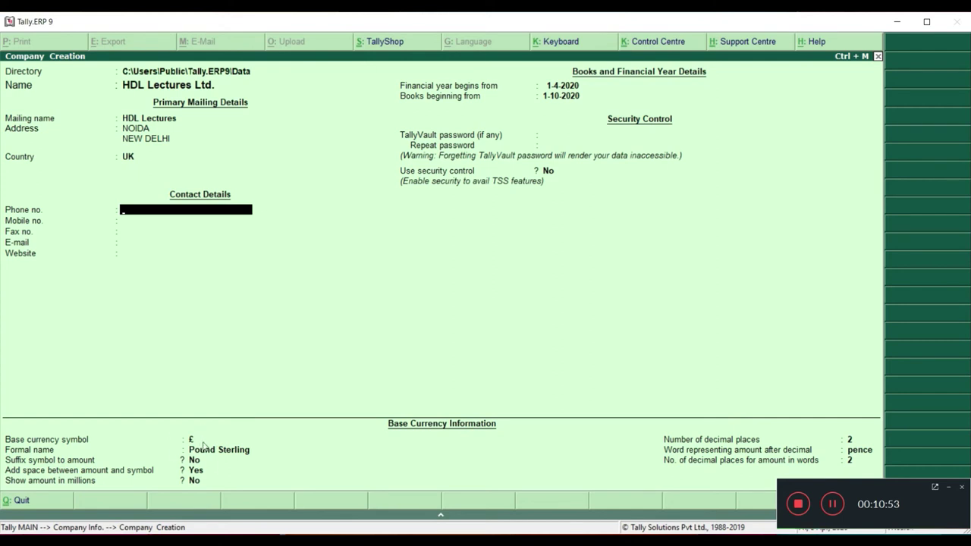
- Set the company's country to India and choose Delhi as the state
{"action": "key", "text": "Up"}
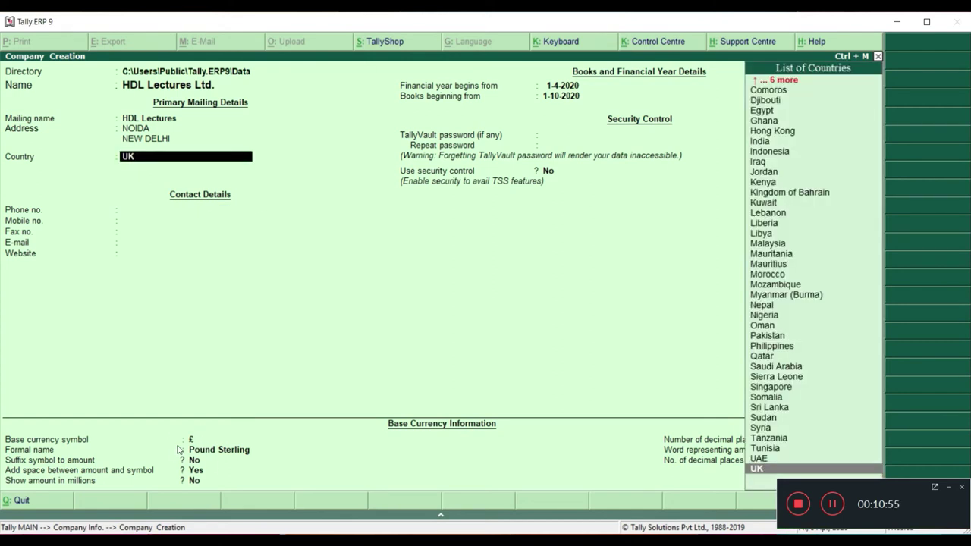
{"action": "type", "text": "INDI"}
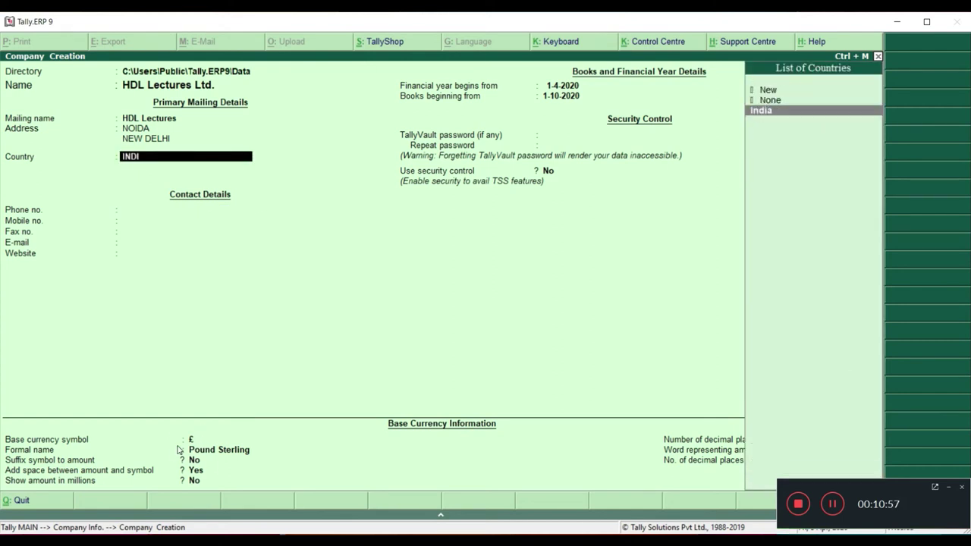
{"action": "key", "text": "Return"}
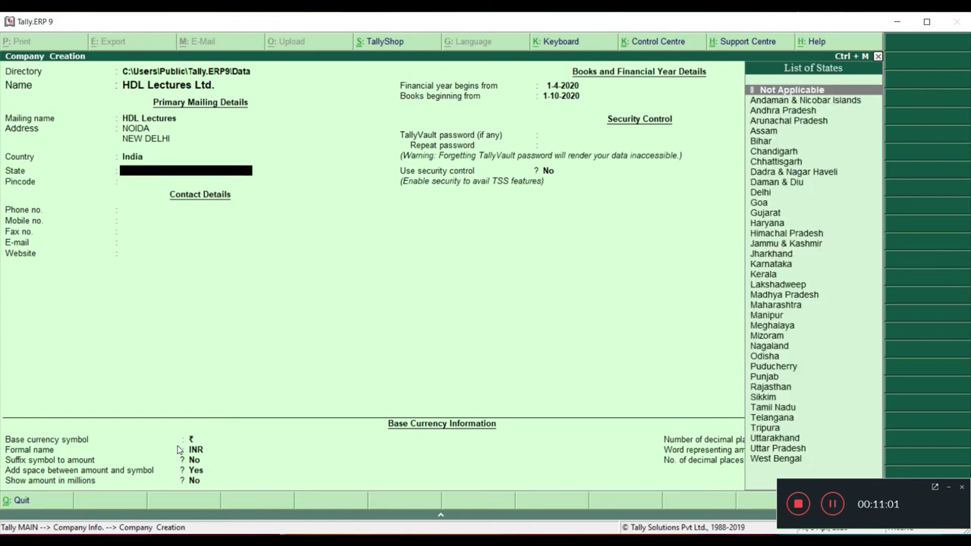
{"action": "type", "text": "N"}
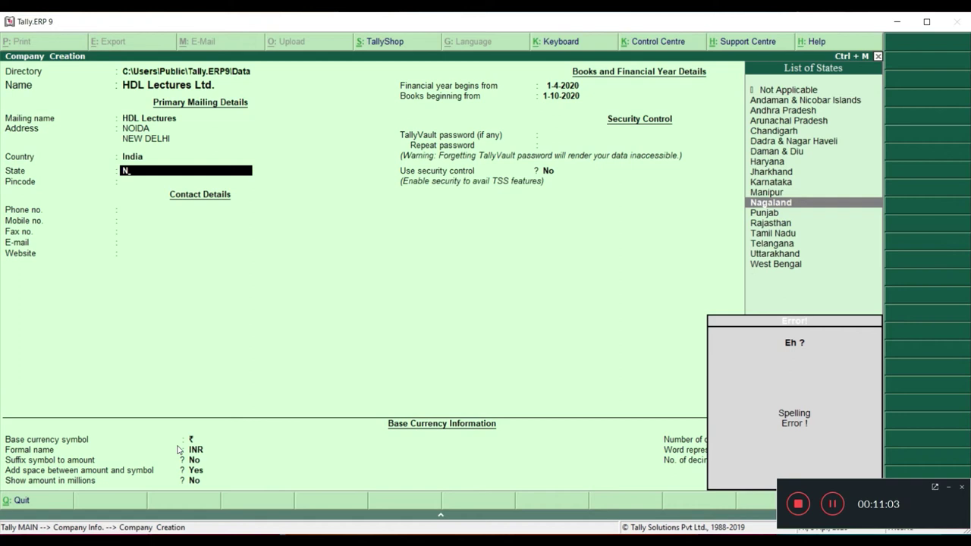
{"action": "key", "text": "Down"}
{"action": "key", "text": "BackSpace"}
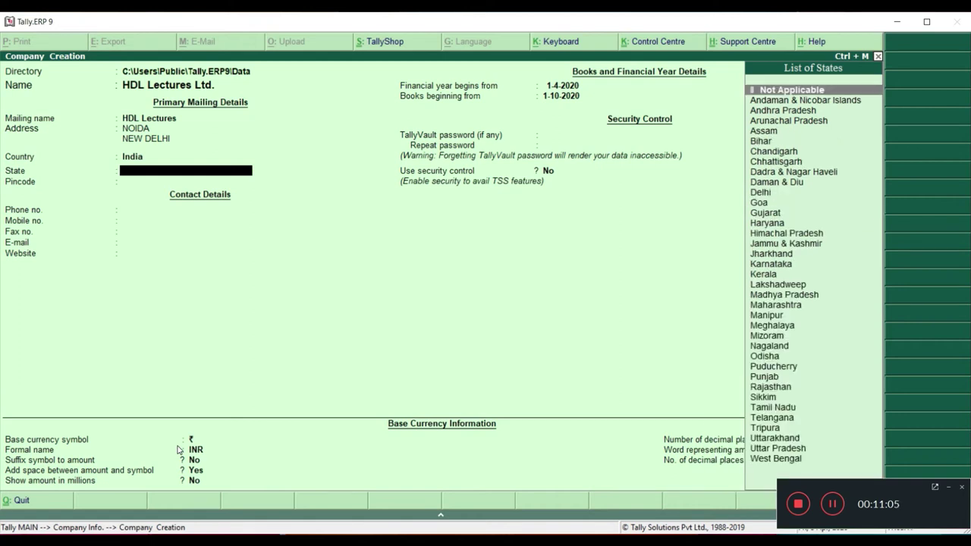
{"action": "type", "text": "DEL"}
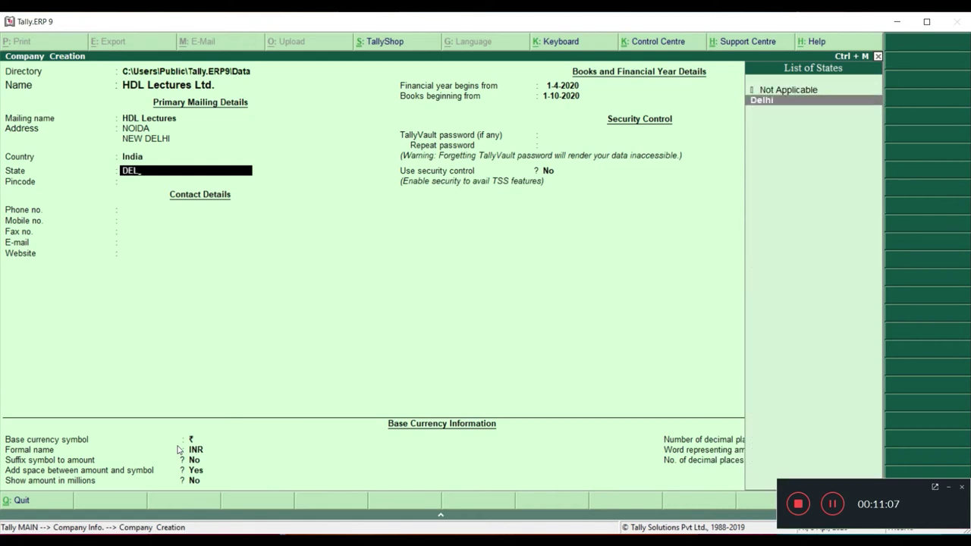
{"action": "key", "text": "Return"}
- Enter the company's six-digit pincode, leaving the contact details and TallyVault password blank and the book dates as they are
{"action": "type", "text": "110011"}
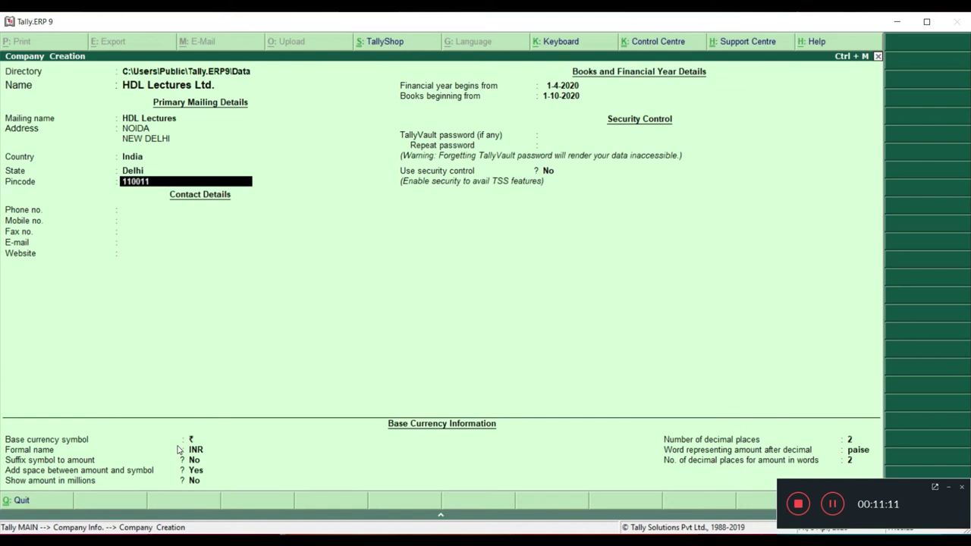
{"action": "key", "text": "Return"}
{"action": "key", "text": "Return"}
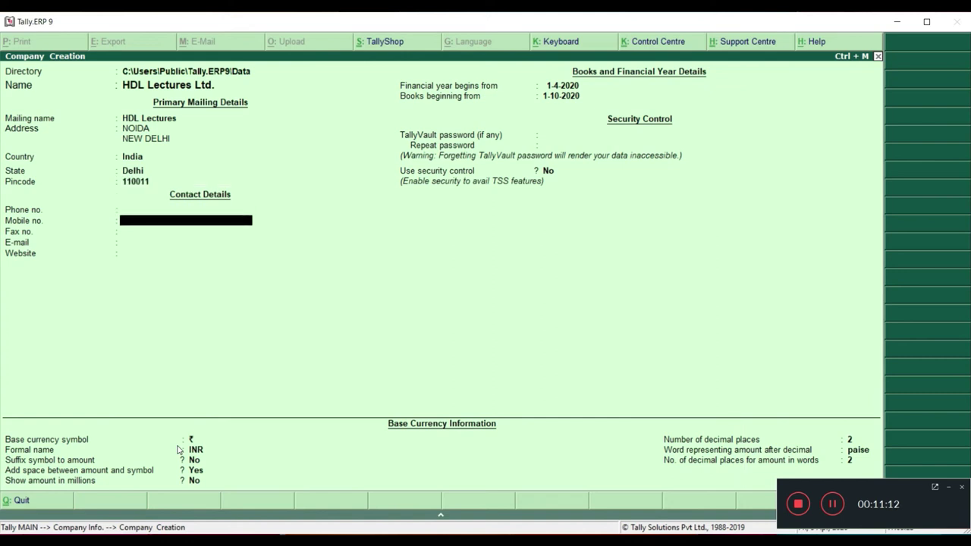
{"action": "key", "text": "Return"}
{"action": "key", "text": "Return"}
{"action": "key", "text": "Return"}
{"action": "key", "text": "Return"}
{"action": "key", "text": "Return"}
{"action": "key", "text": "Return"}
{"action": "key", "text": "Return"}
{"action": "key", "text": "Return"}
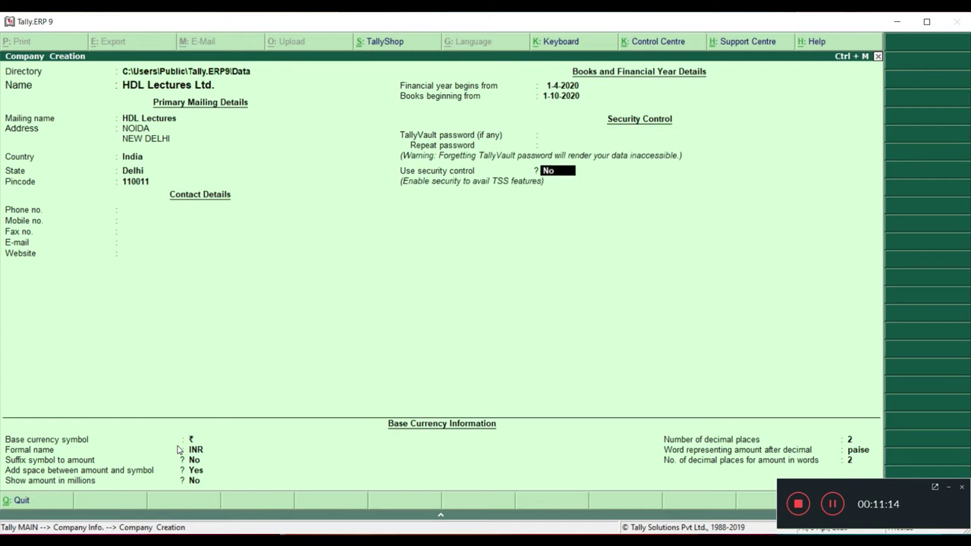
- Keep security control off and the base currency as ₹ (INR), with no suffix symbol, a space before amounts, and no display in millions
{"action": "key", "text": "Return"}
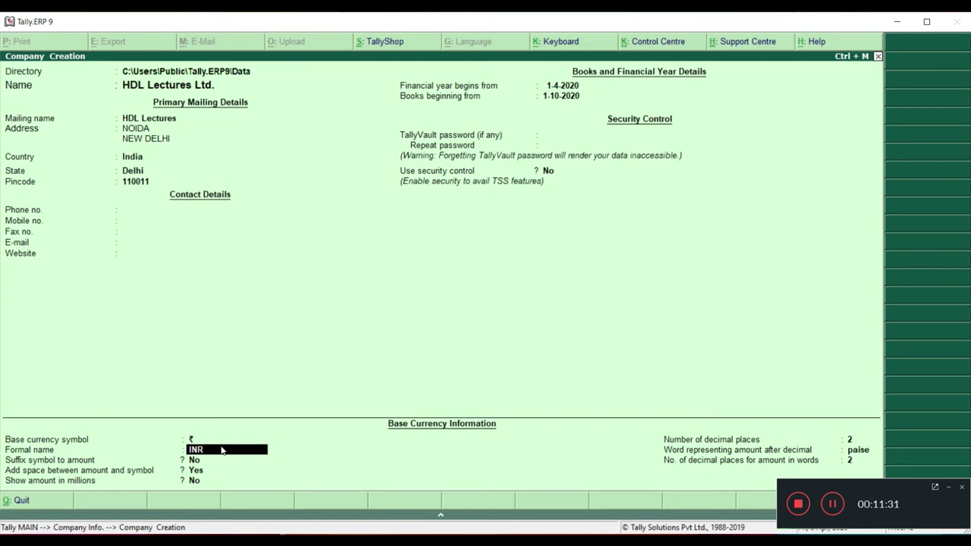
{"action": "key", "text": "Return"}
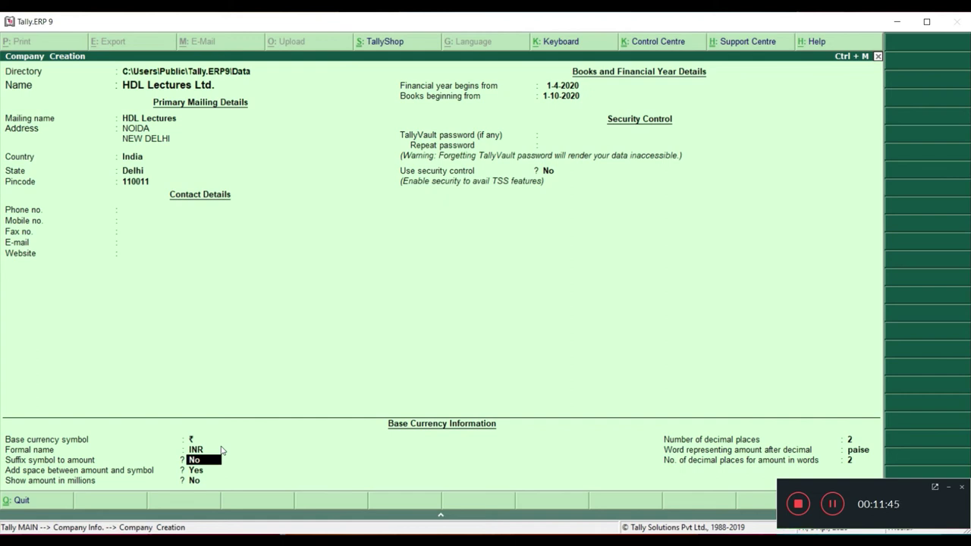
{"action": "key", "text": "Return"}
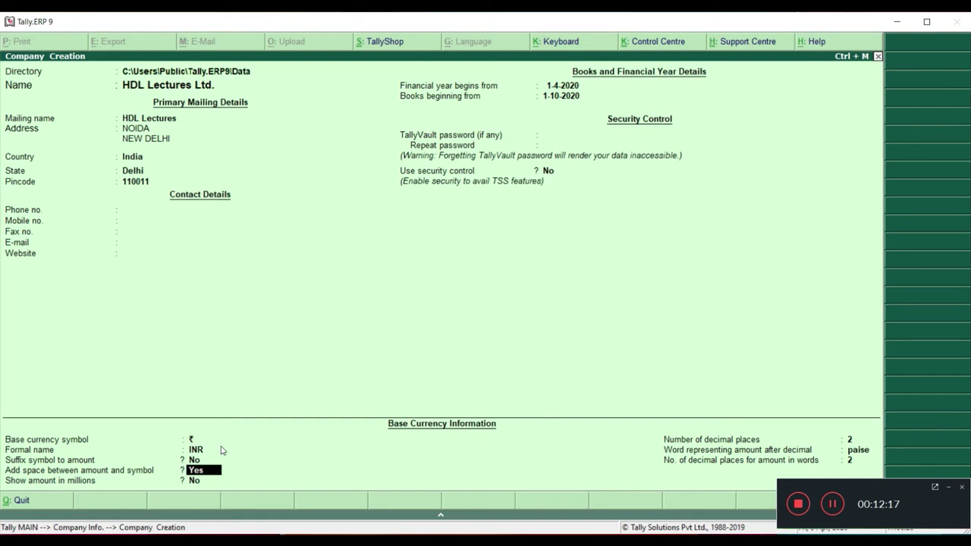
{"action": "key", "text": "Return"}
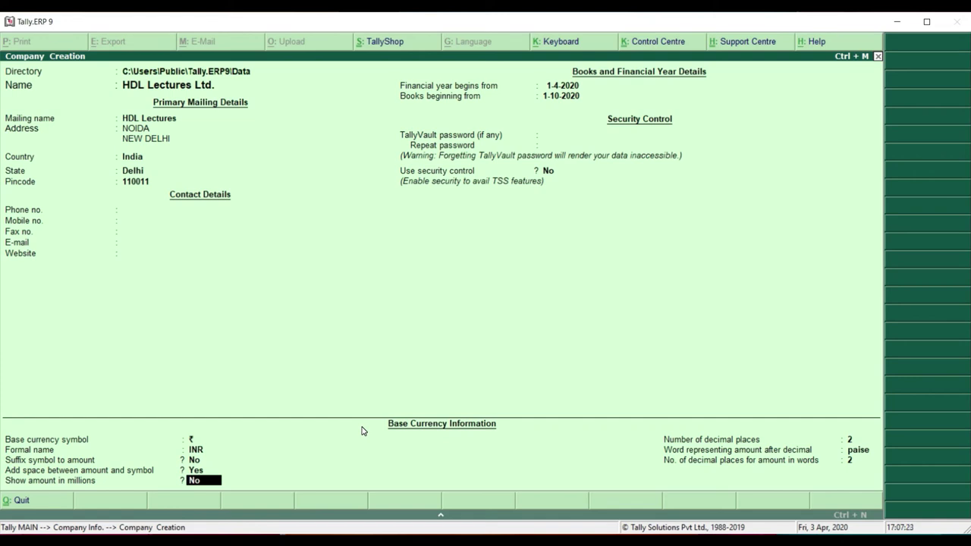
{"action": "key", "text": "Return"}
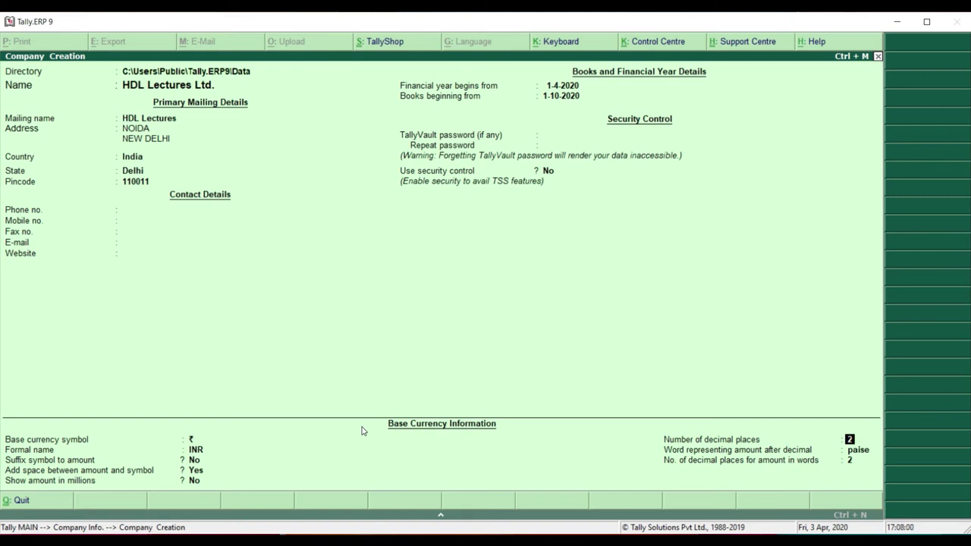
- Keep 2 decimal places, the word paise and 2 decimals for amounts in words, and complete the company creation form
{"action": "key", "text": "Return"}
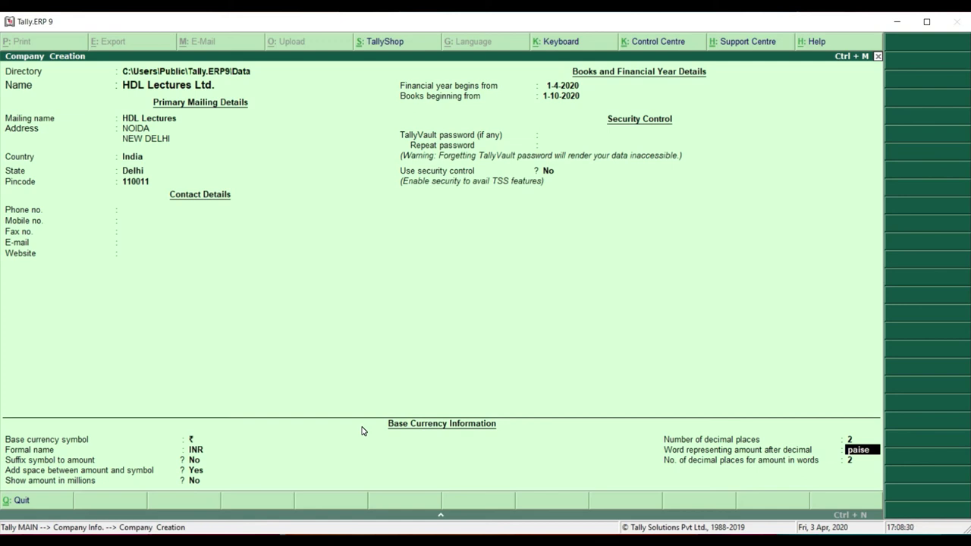
{"action": "key", "text": "Return"}
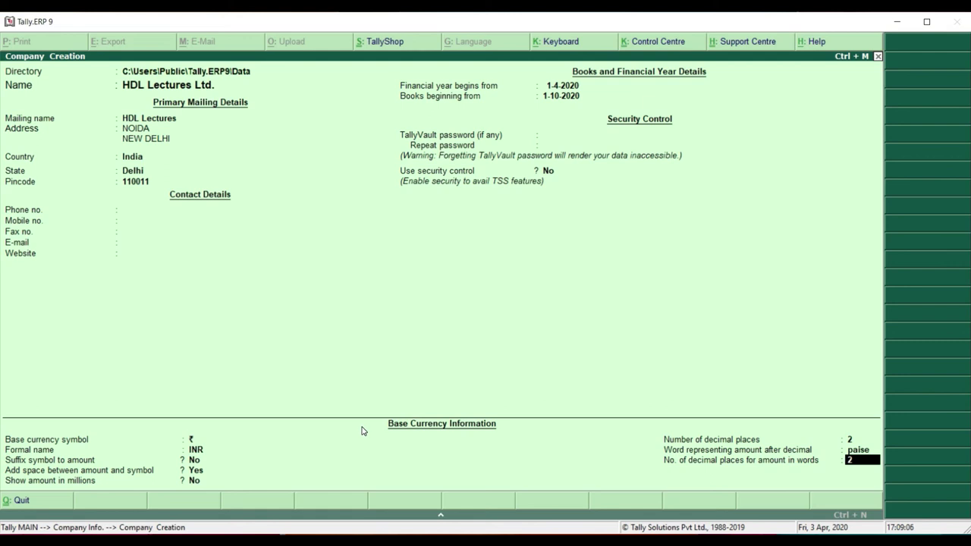
{"action": "key", "text": "Up"}
{"action": "key", "text": "Up"}
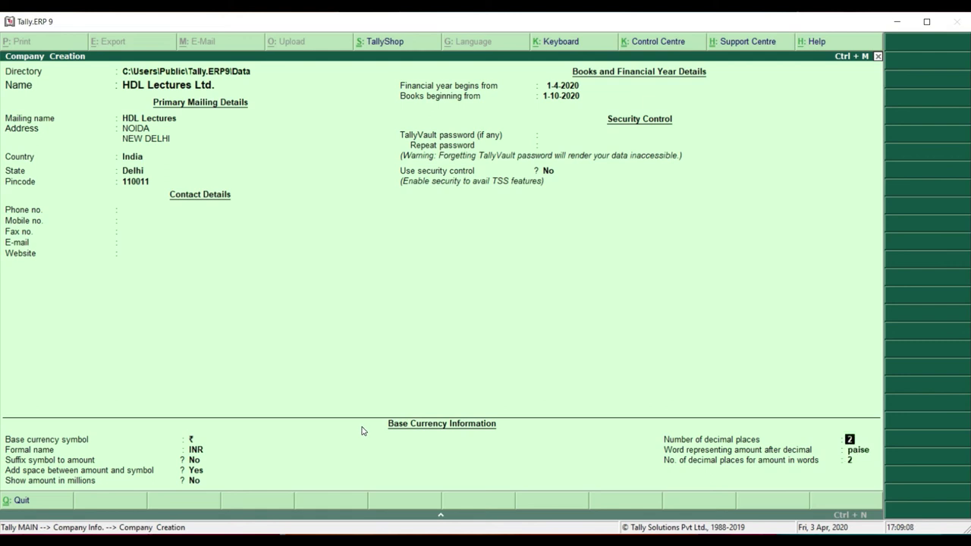
{"action": "key", "text": "Down"}
{"action": "key", "text": "Down"}
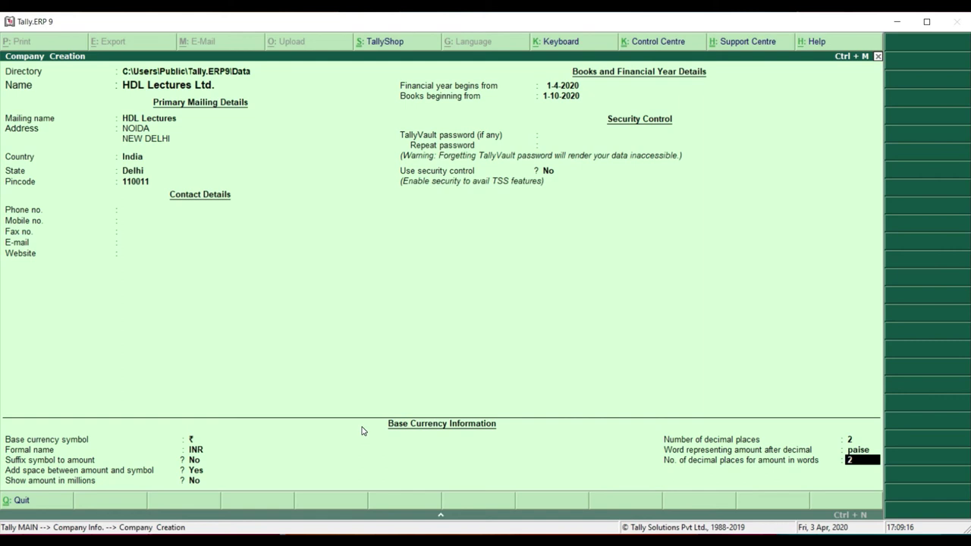
{"action": "key", "text": "Return"}
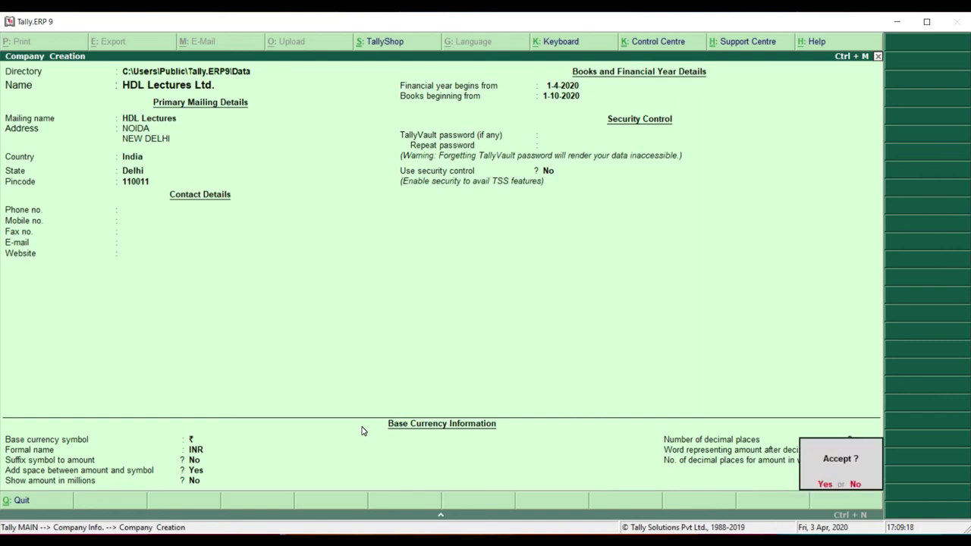
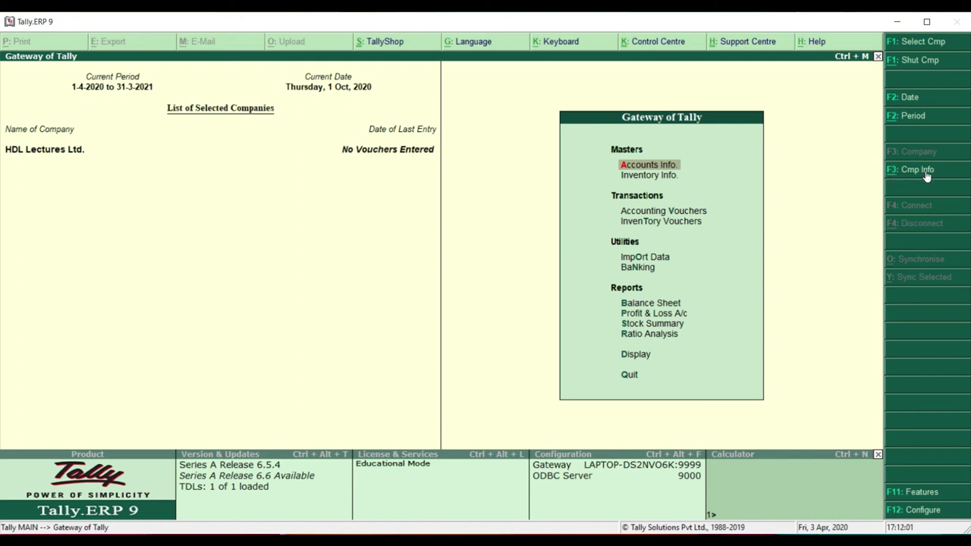
- Open HDL Lectures Ltd. for alteration from the company information options
{"action": "left_click", "coordinate": [925, 171]}
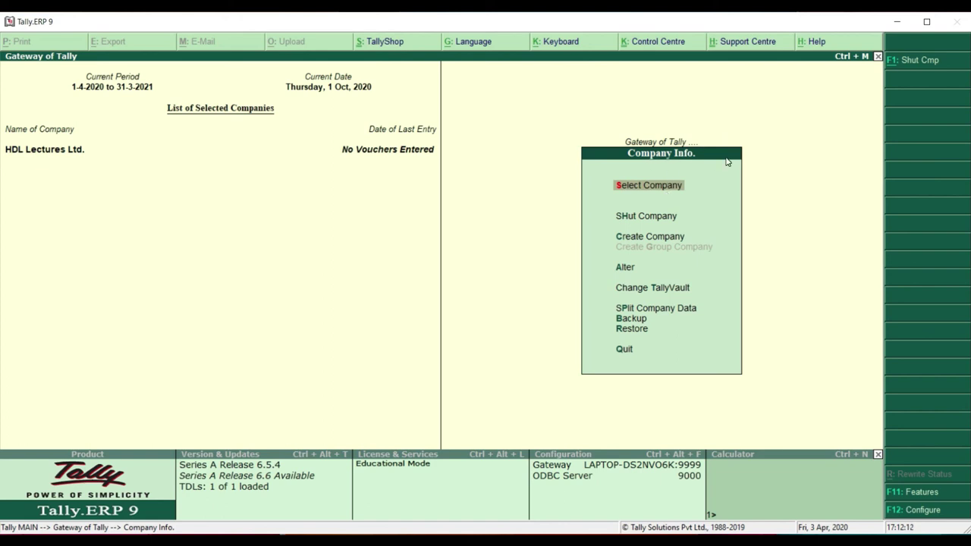
{"action": "key", "text": "Down"}
{"action": "key", "text": "Down"}
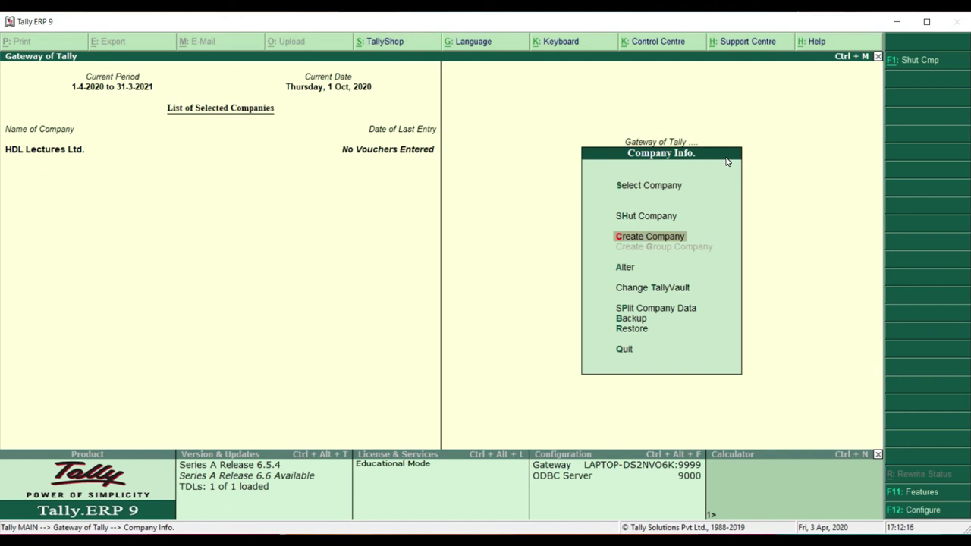
{"action": "key", "text": "Return"}
{"action": "key", "text": "Escape"}
{"action": "key", "text": "Return"}
{"action": "key", "text": "Down"}
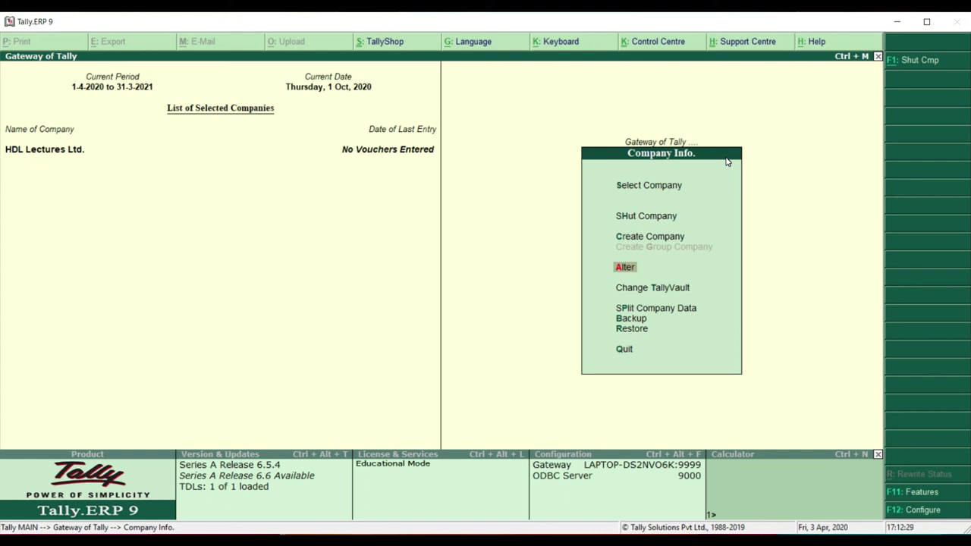
{"action": "key", "text": "Return"}
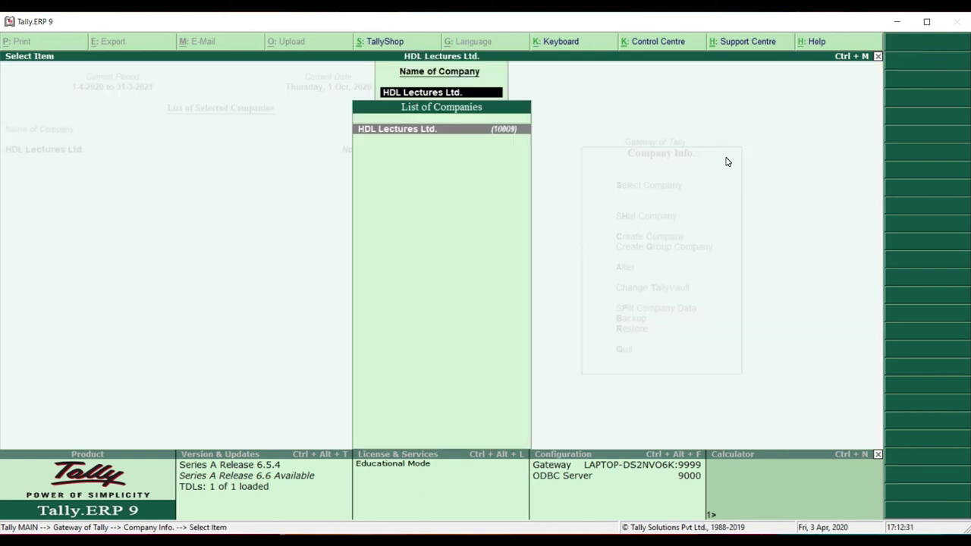
{"action": "key", "text": "Return"}
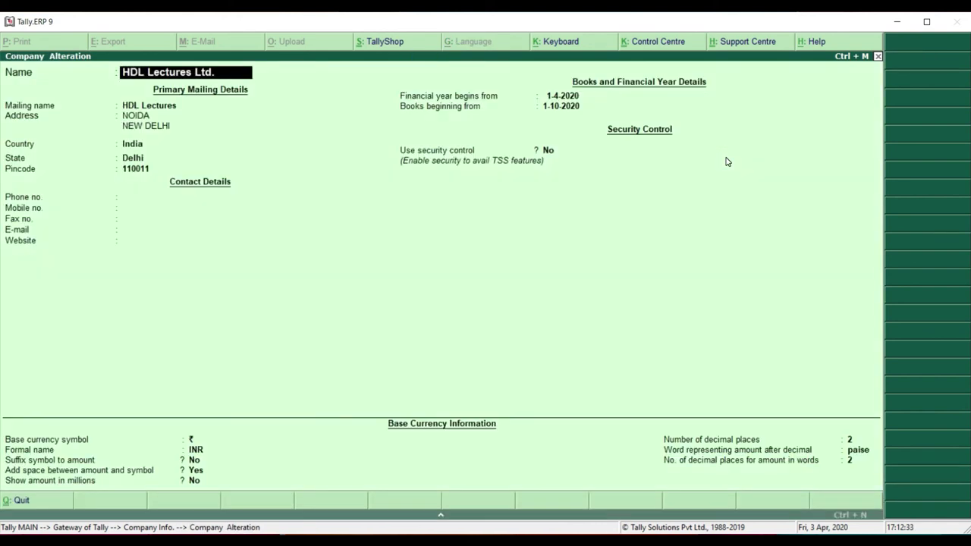
- Set the books beginning date to 1-4-2020 and agree to proceed despite the data loss
{"action": "key", "text": "Return"}
{"action": "key", "text": "Return"}
{"action": "key", "text": "Return"}
{"action": "key", "text": "Return"}
{"action": "key", "text": "Return"}
{"action": "key", "text": "Return"}
{"action": "key", "text": "Return"}
{"action": "key", "text": "Return"}
{"action": "key", "text": "Return"}
{"action": "key", "text": "Return"}
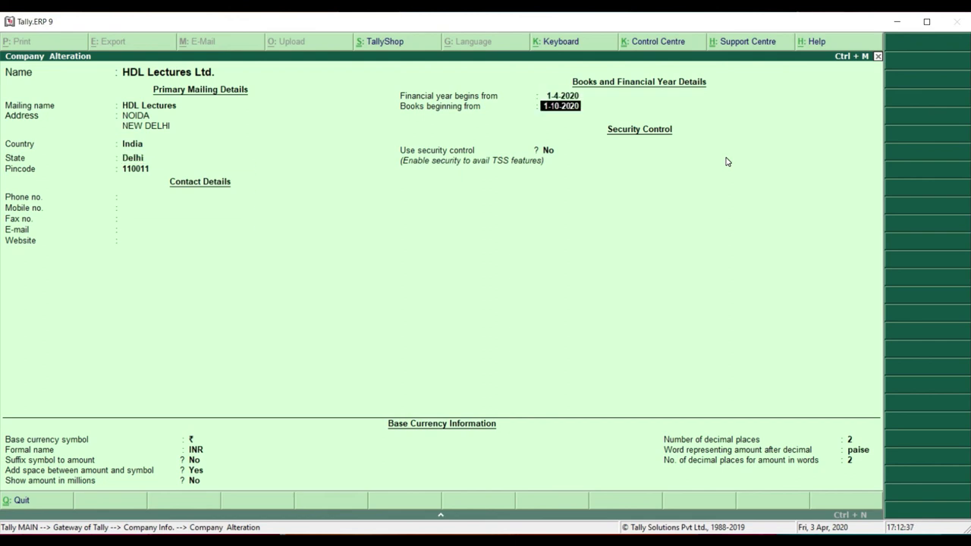
{"action": "key", "text": "Return"}
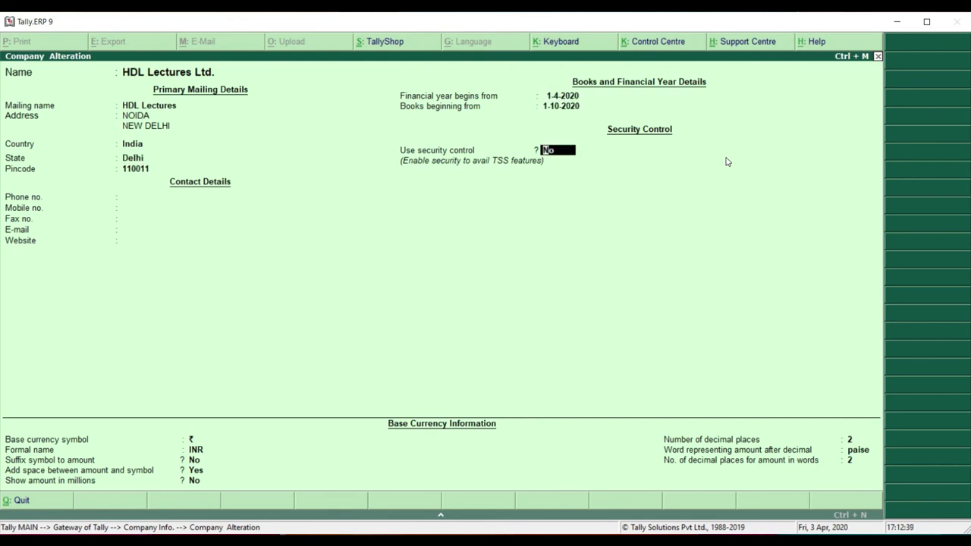
{"action": "key", "text": "Up"}
{"action": "type", "text": "1.0"}
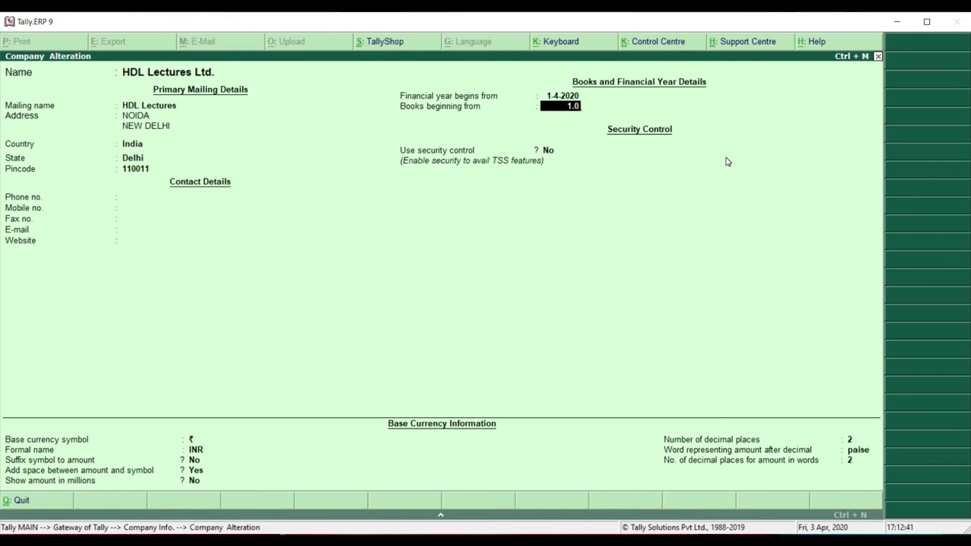
{"action": "type", "text": "4.2020"}
{"action": "key", "text": "Return"}
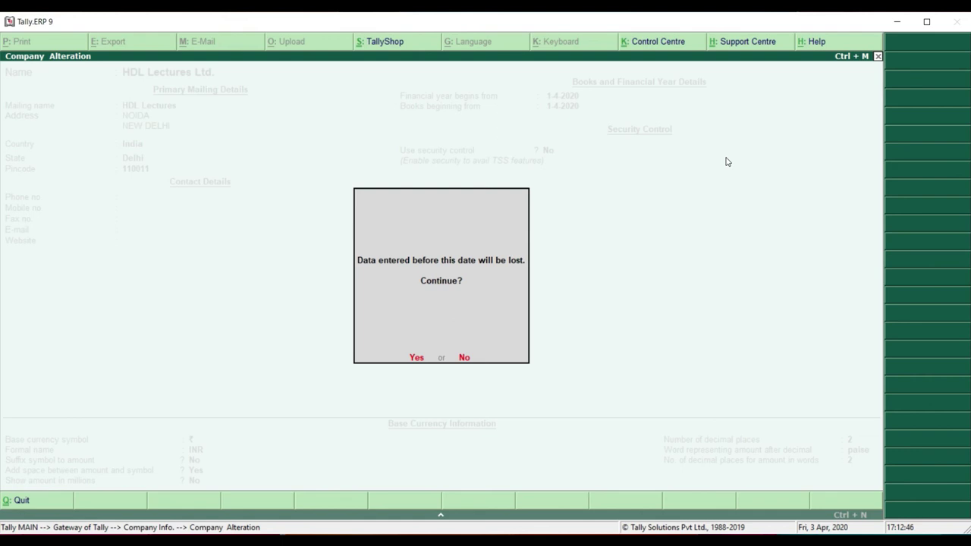
{"action": "key", "text": "y"}
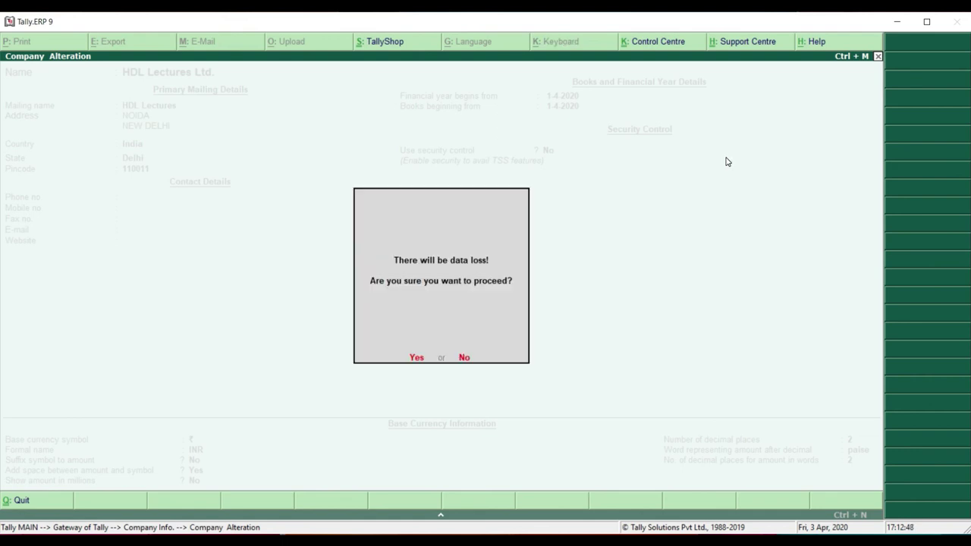
{"action": "key", "text": "y"}
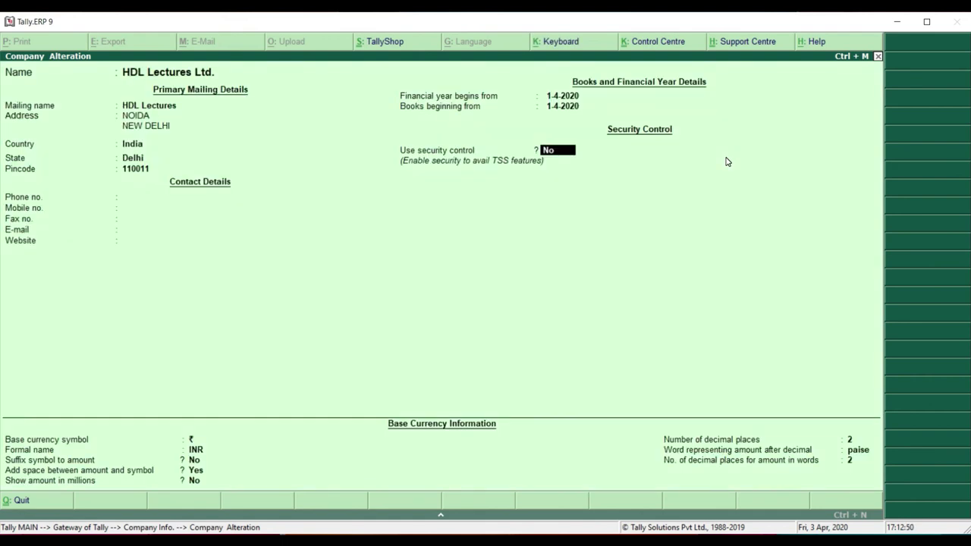
- Keep the remaining security and currency settings, save the company alteration and return to the Gateway of Tally
{"action": "key", "text": "Return"}
{"action": "key", "text": "Return"}
{"action": "key", "text": "Return"}
{"action": "key", "text": "Return"}
{"action": "key", "text": "Return"}
{"action": "key", "text": "Return"}
{"action": "key", "text": "Return"}
{"action": "key", "text": "Return"}
{"action": "key", "text": "Return"}
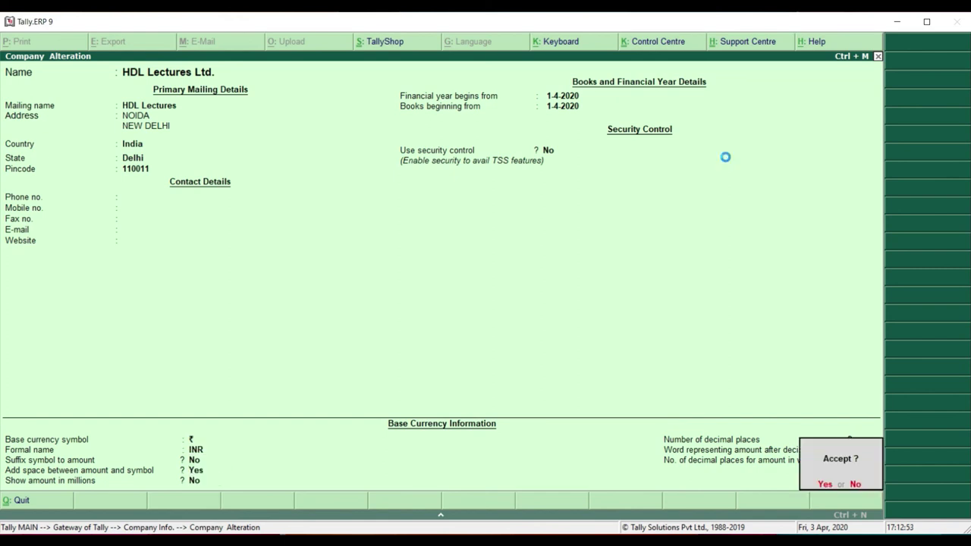
{"action": "key", "text": "y"}
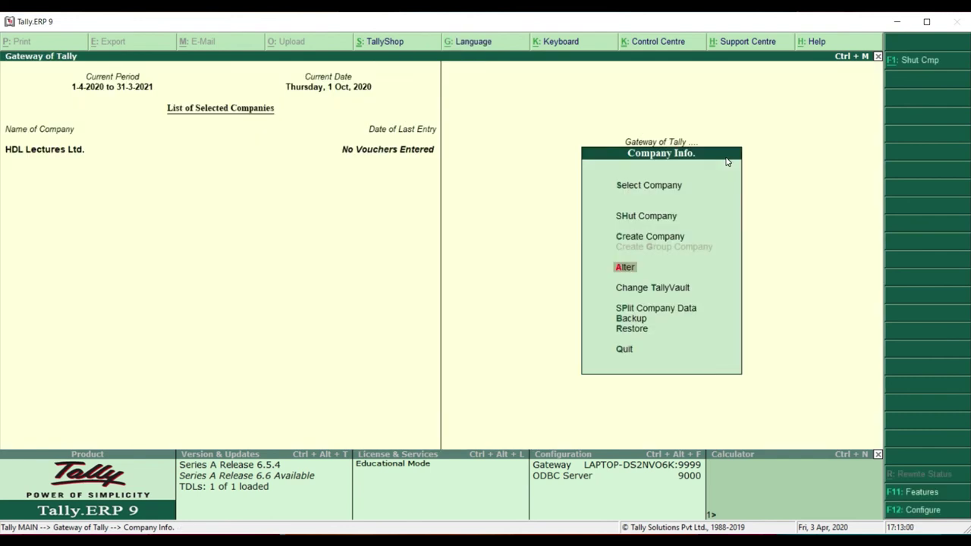
{"action": "key", "text": "Escape"}
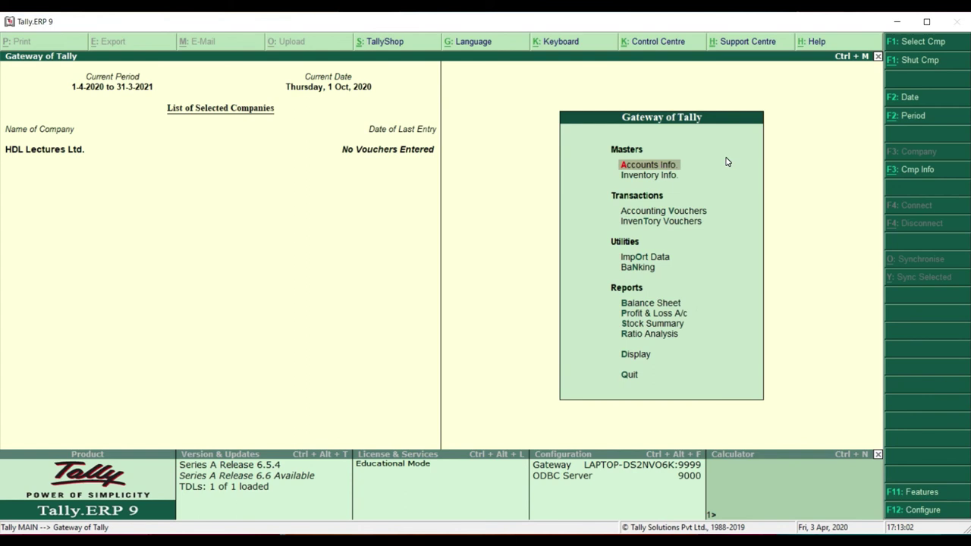